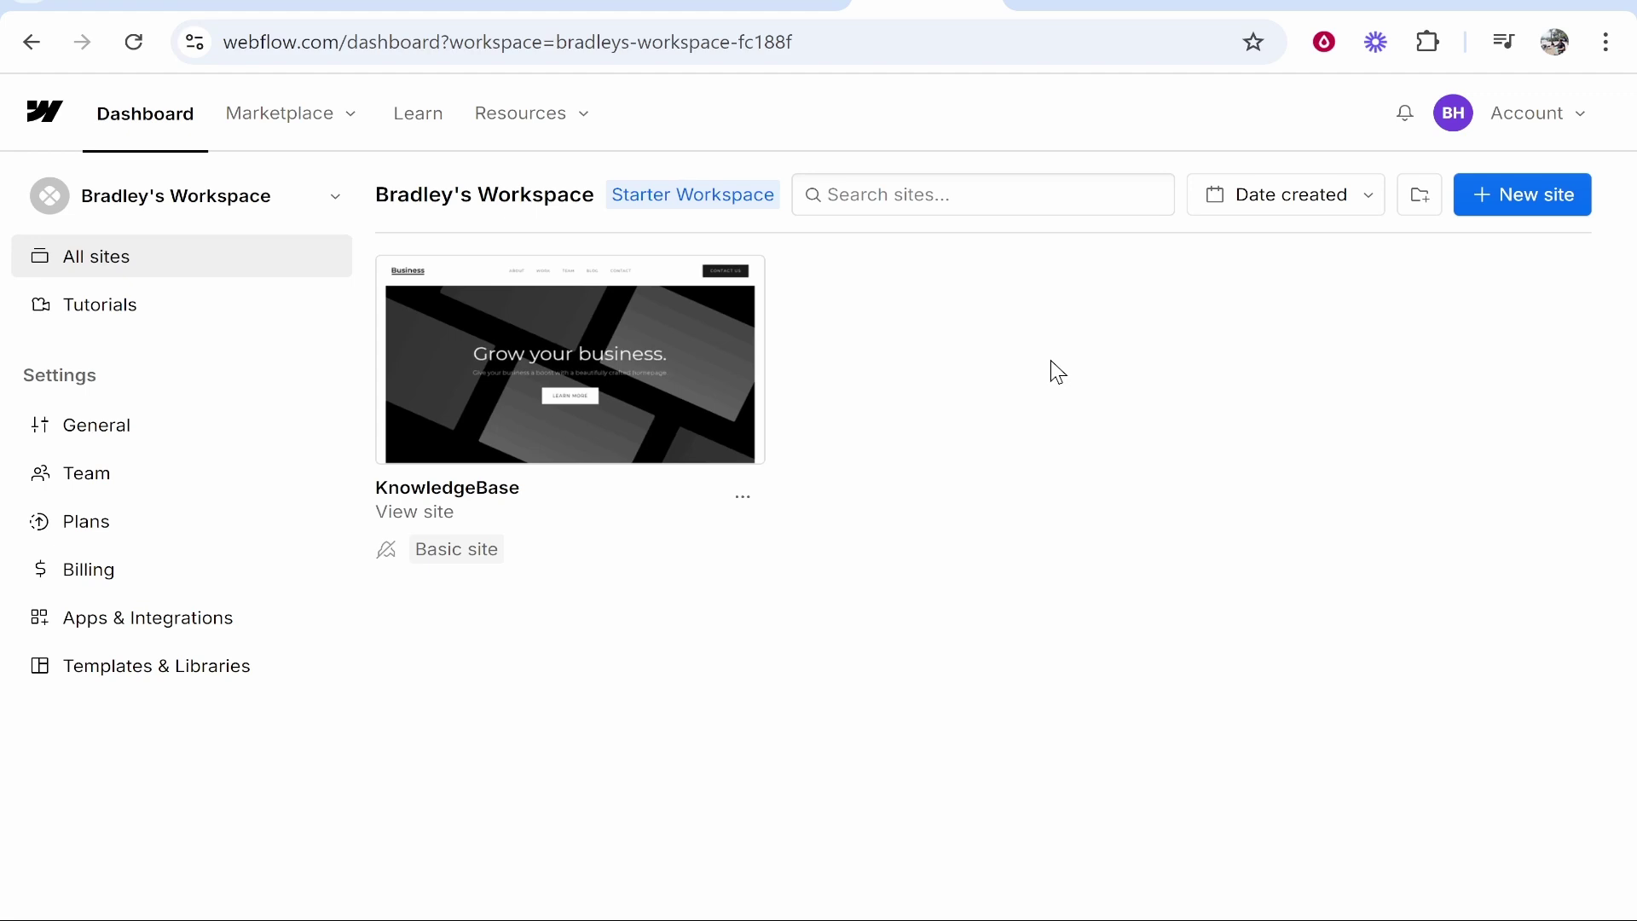
# Open the KnowledgeBase site in the Webflow Designer from the dashboard
pyautogui.click(632, 365)
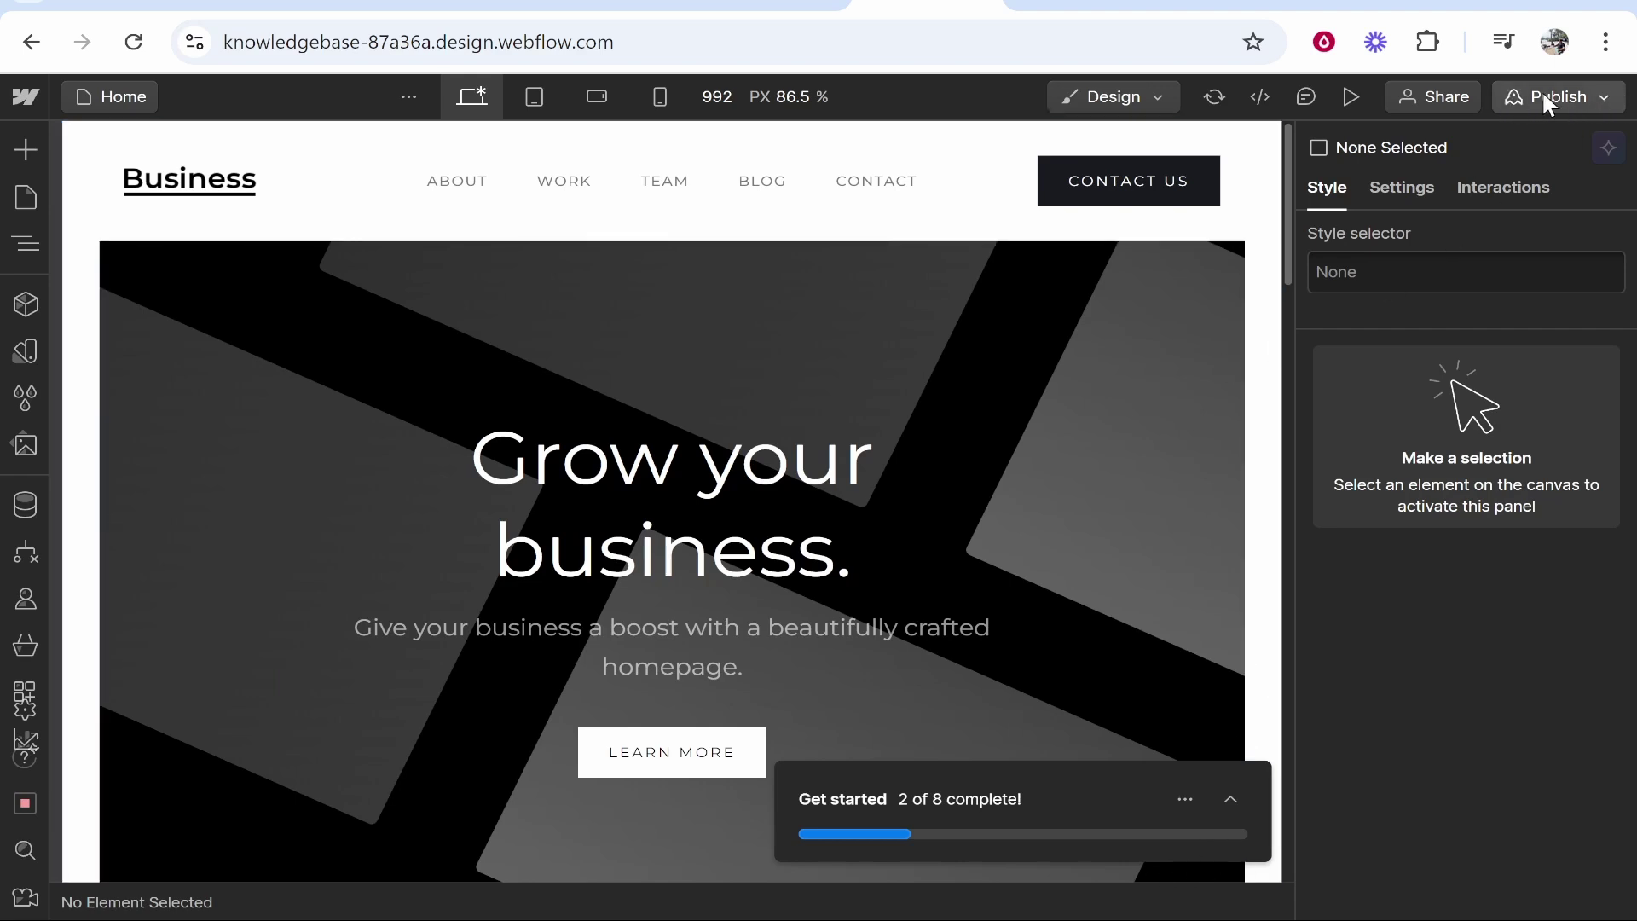
# Check the $14 Basic plan pricing for a custom domain, then reach KnowledgeBase's Publishing settings
pyautogui.click(1594, 96)
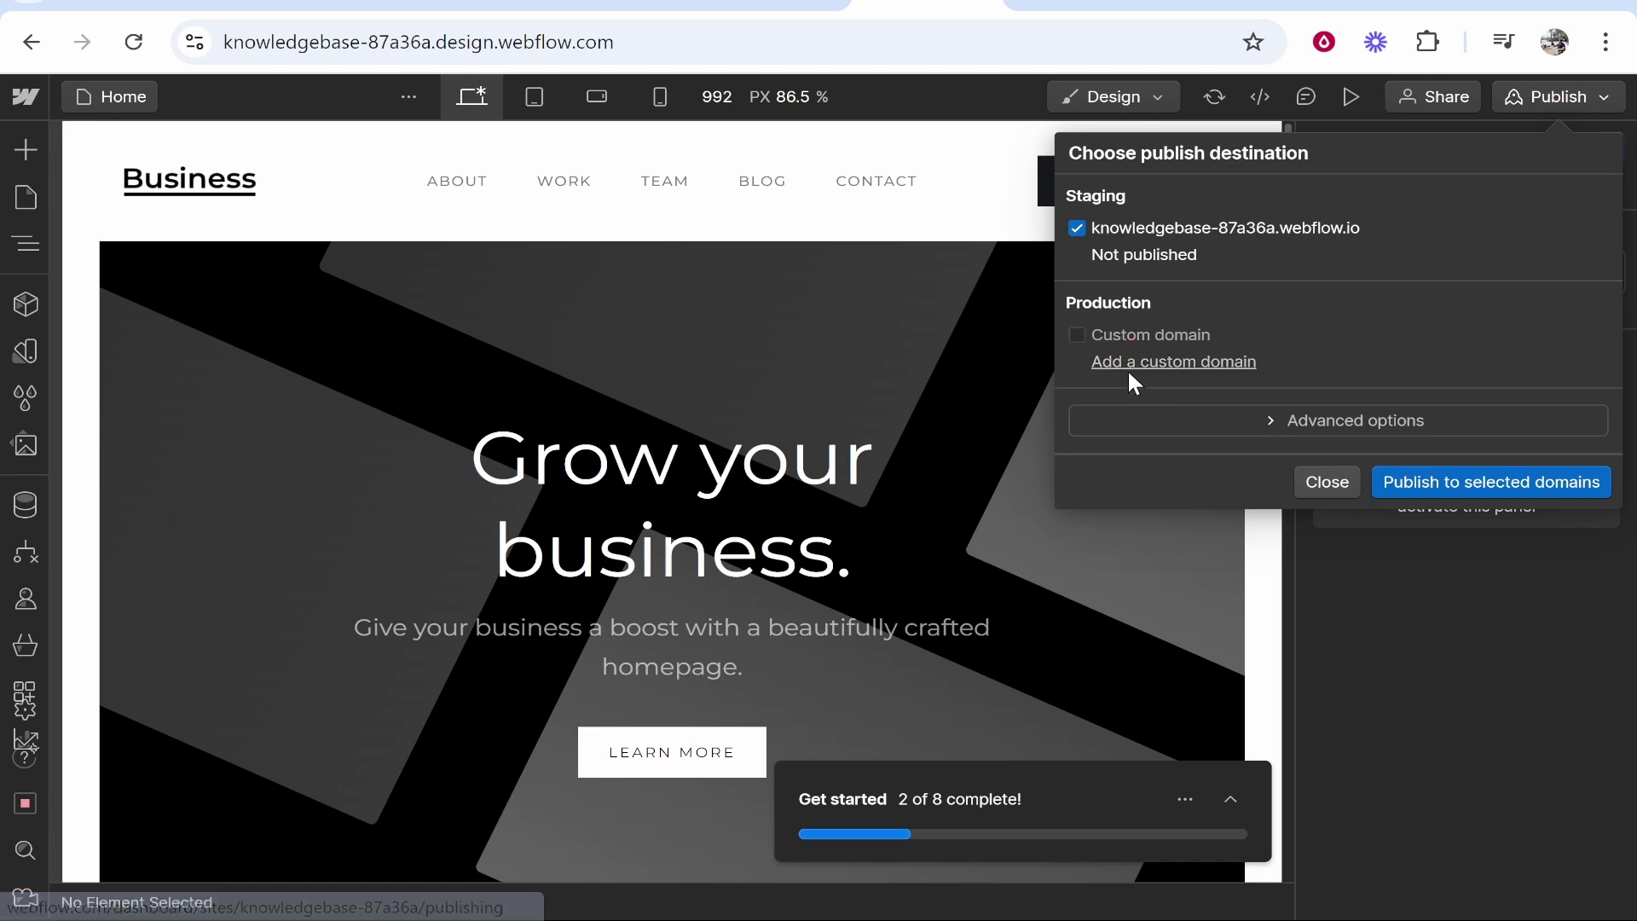
pyautogui.click(1161, 361)
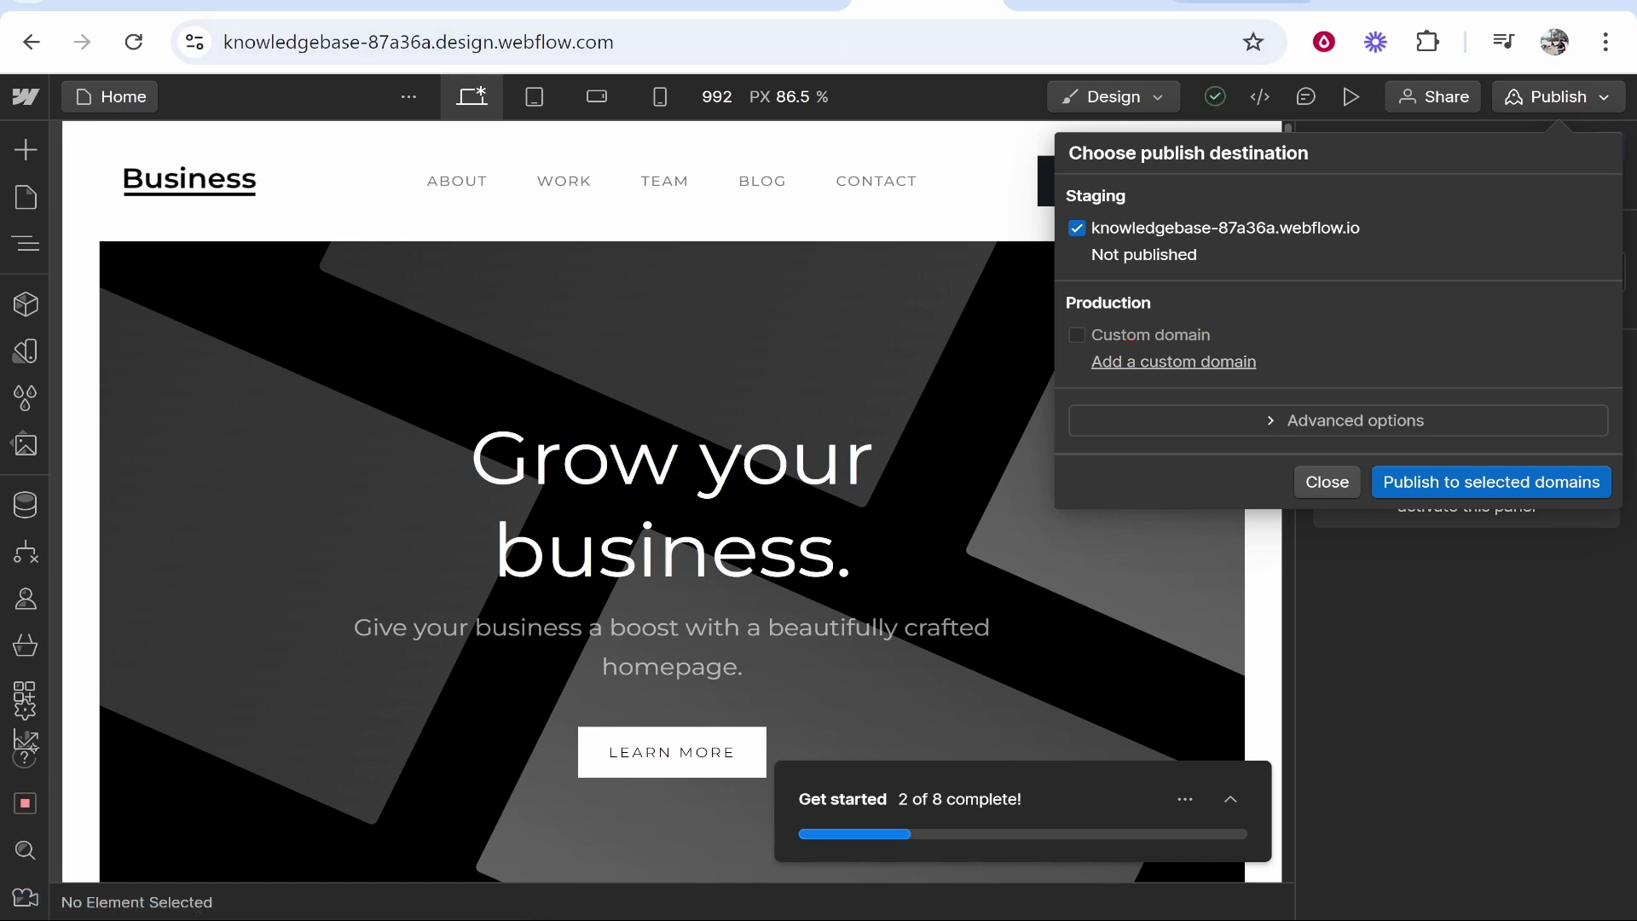
pyautogui.scroll(-3, 554, 457)
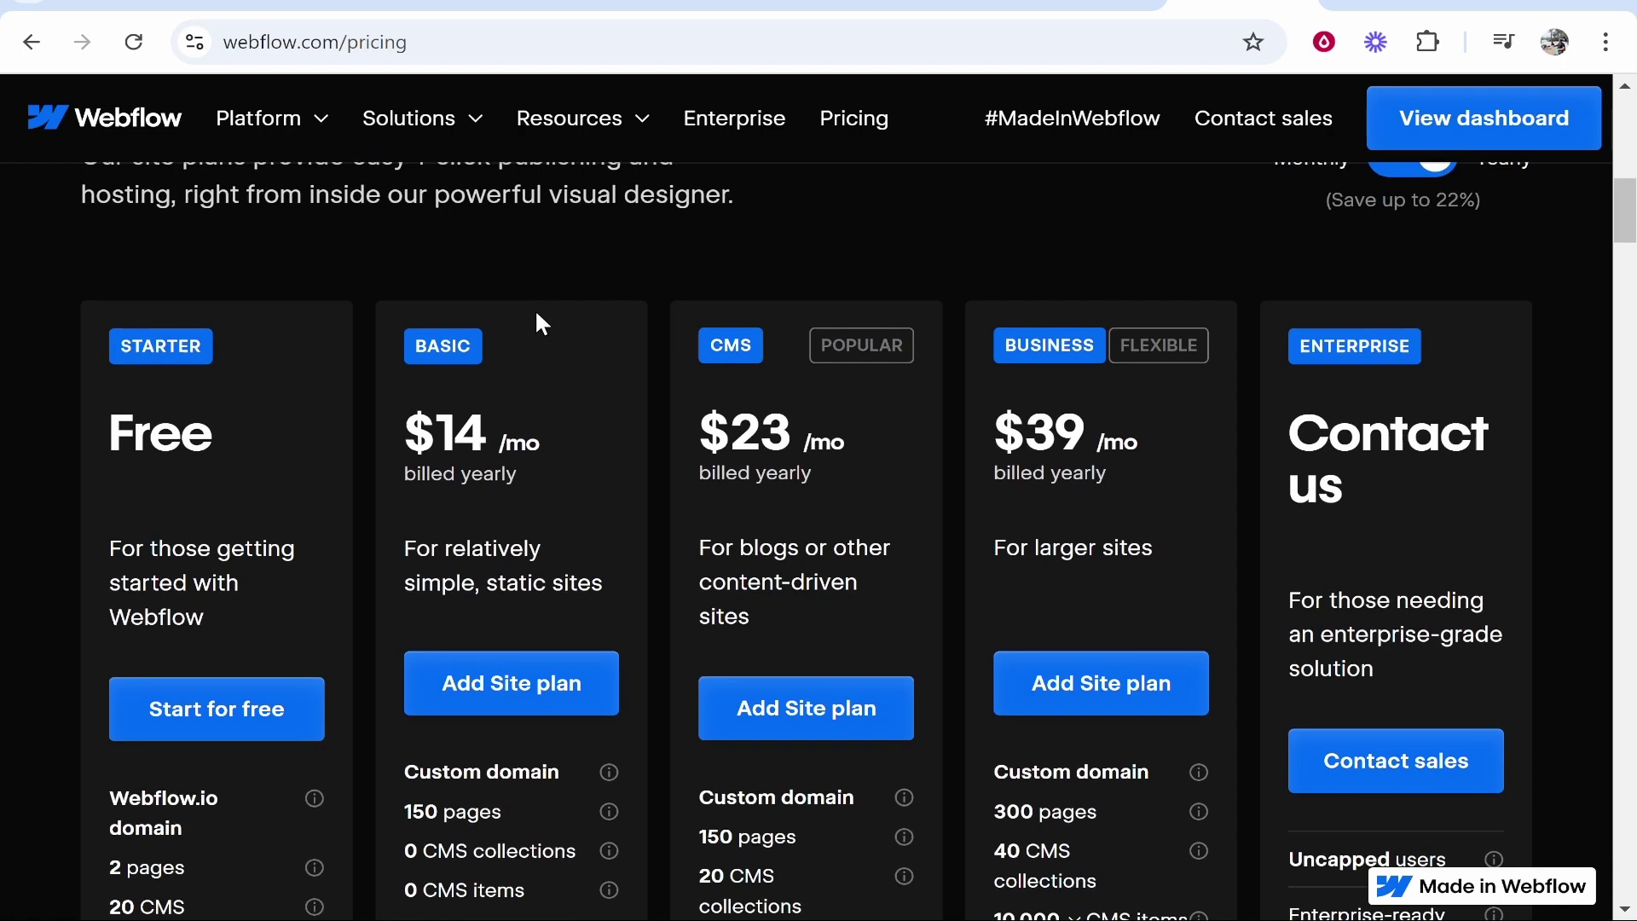
pyautogui.scroll(-2, 535, 309)
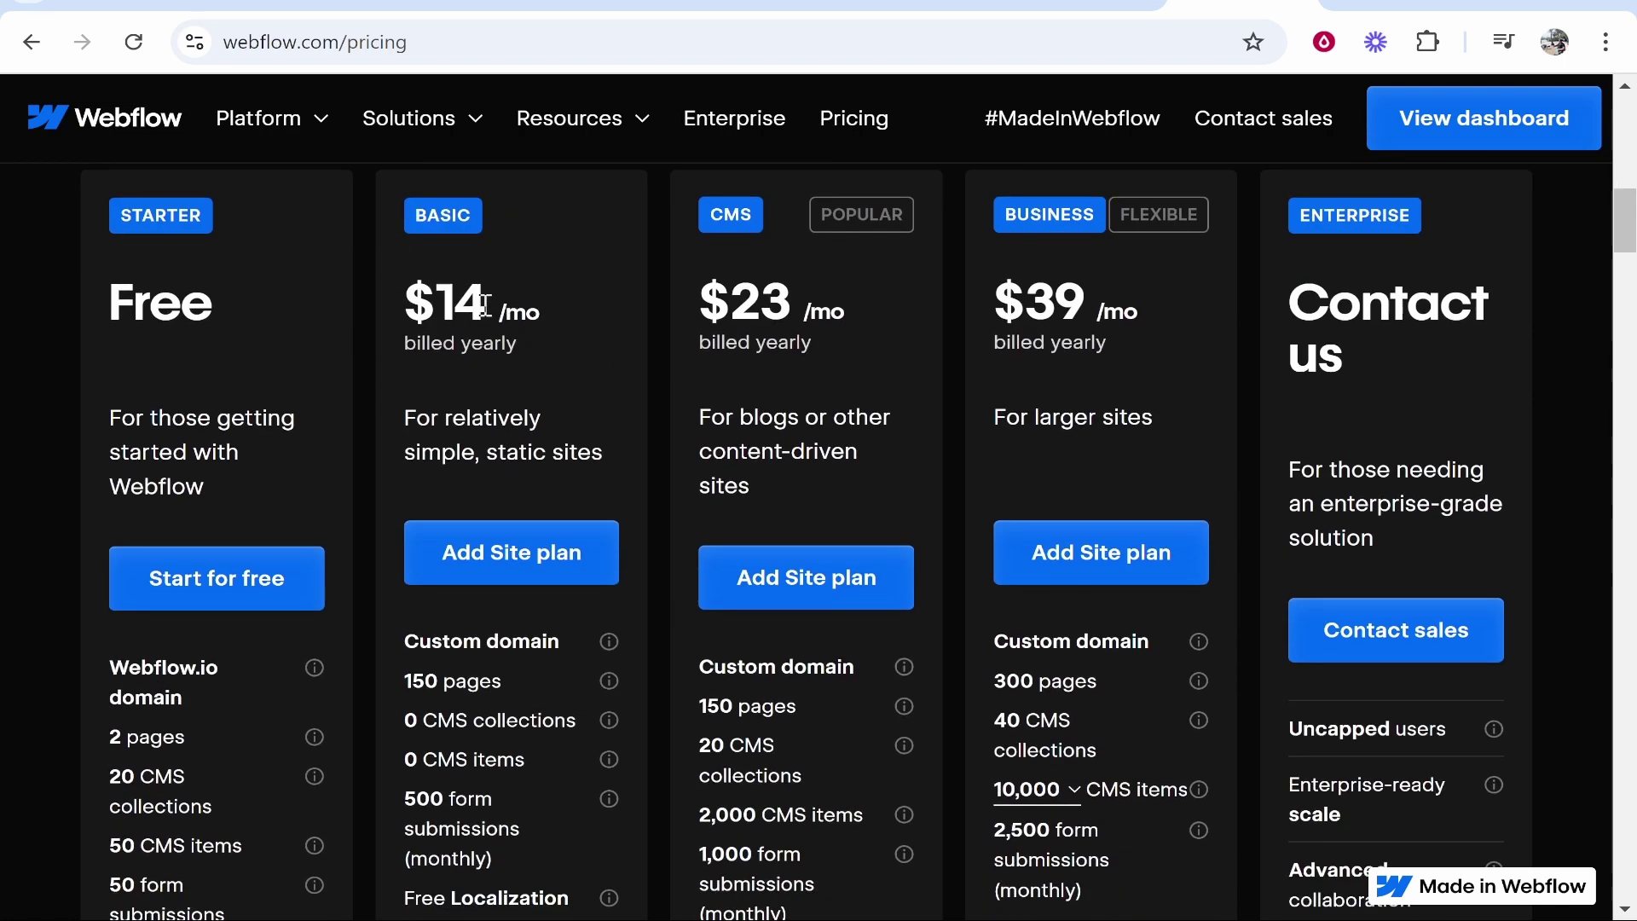
pyautogui.moveTo(483, 305); pyautogui.dragTo(417, 302)
pyautogui.click(552, 308)
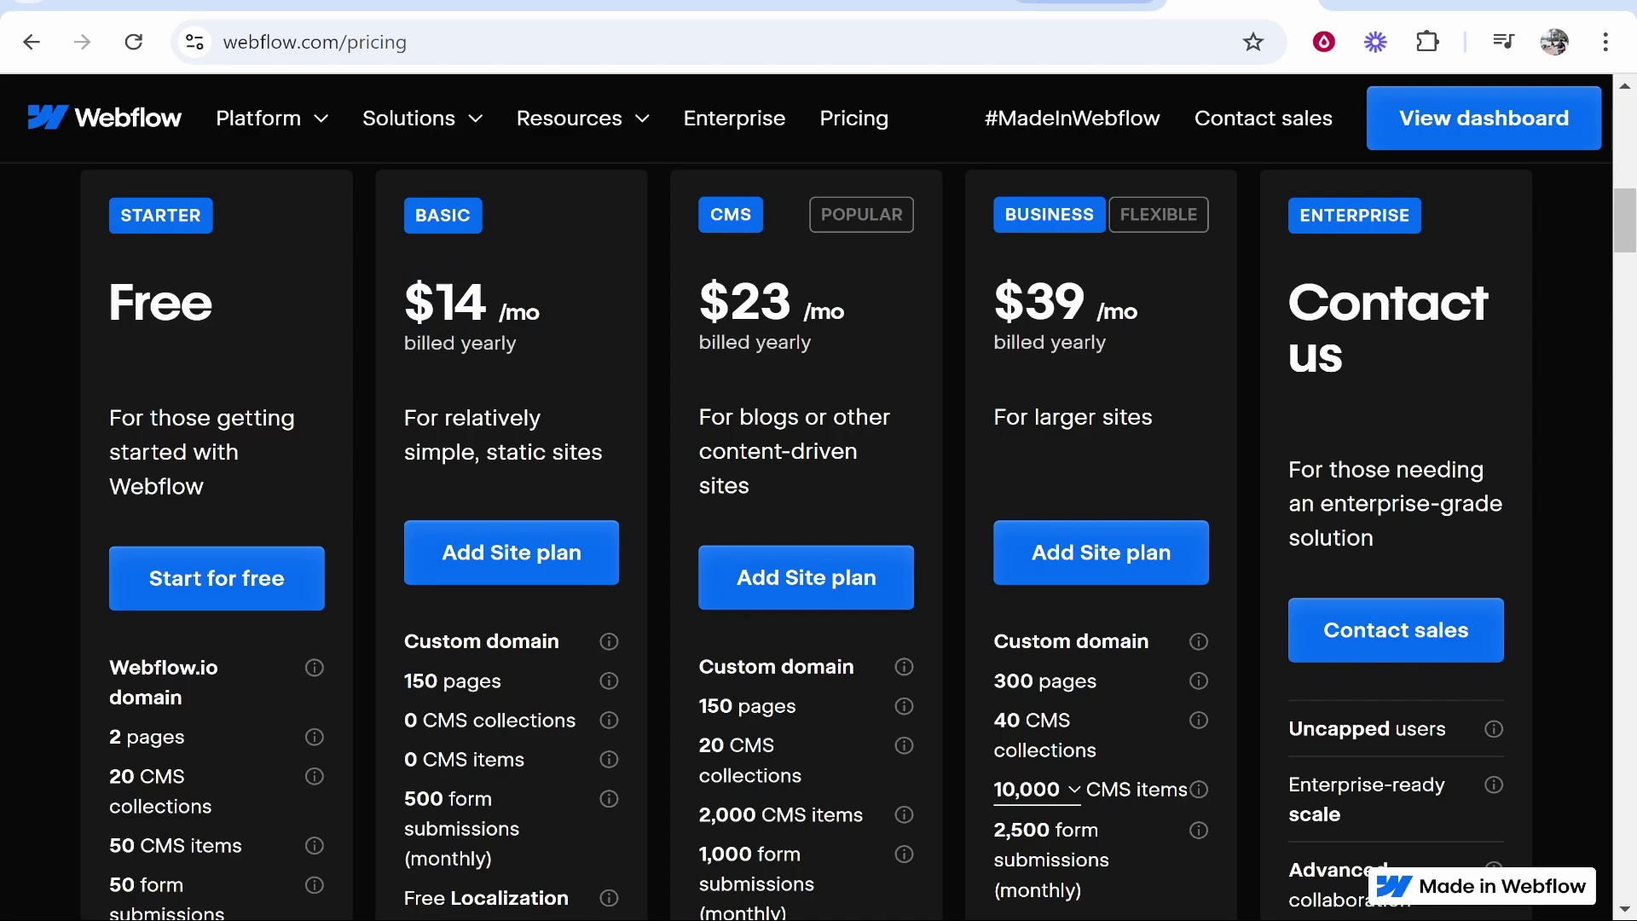
pyautogui.click(927, 3)
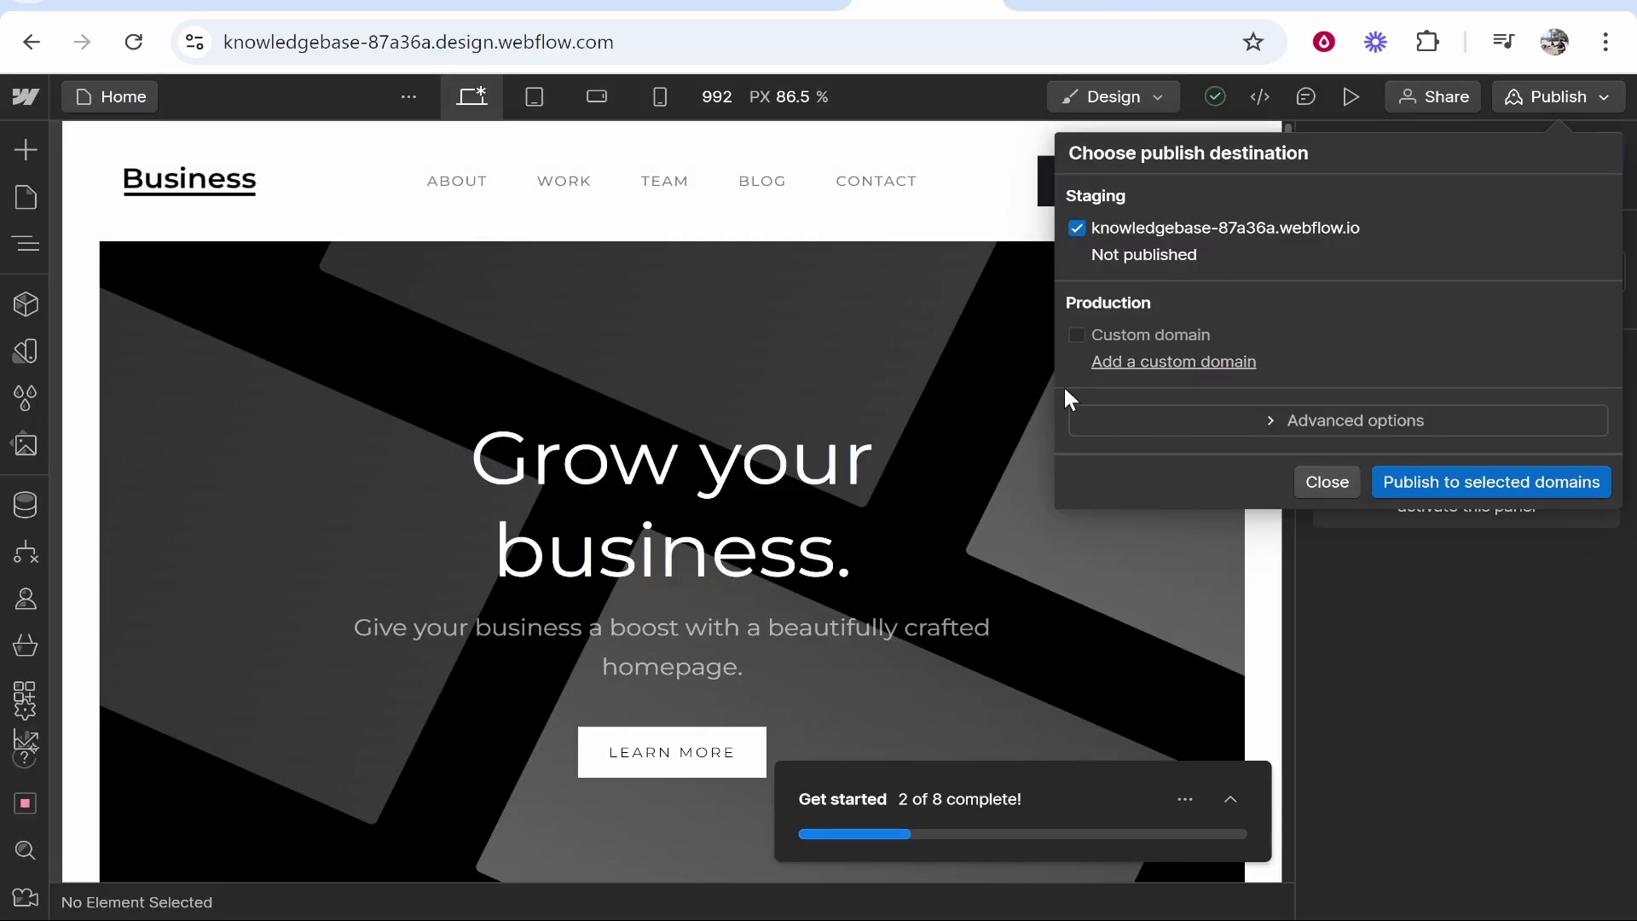
pyautogui.click(1231, 353)
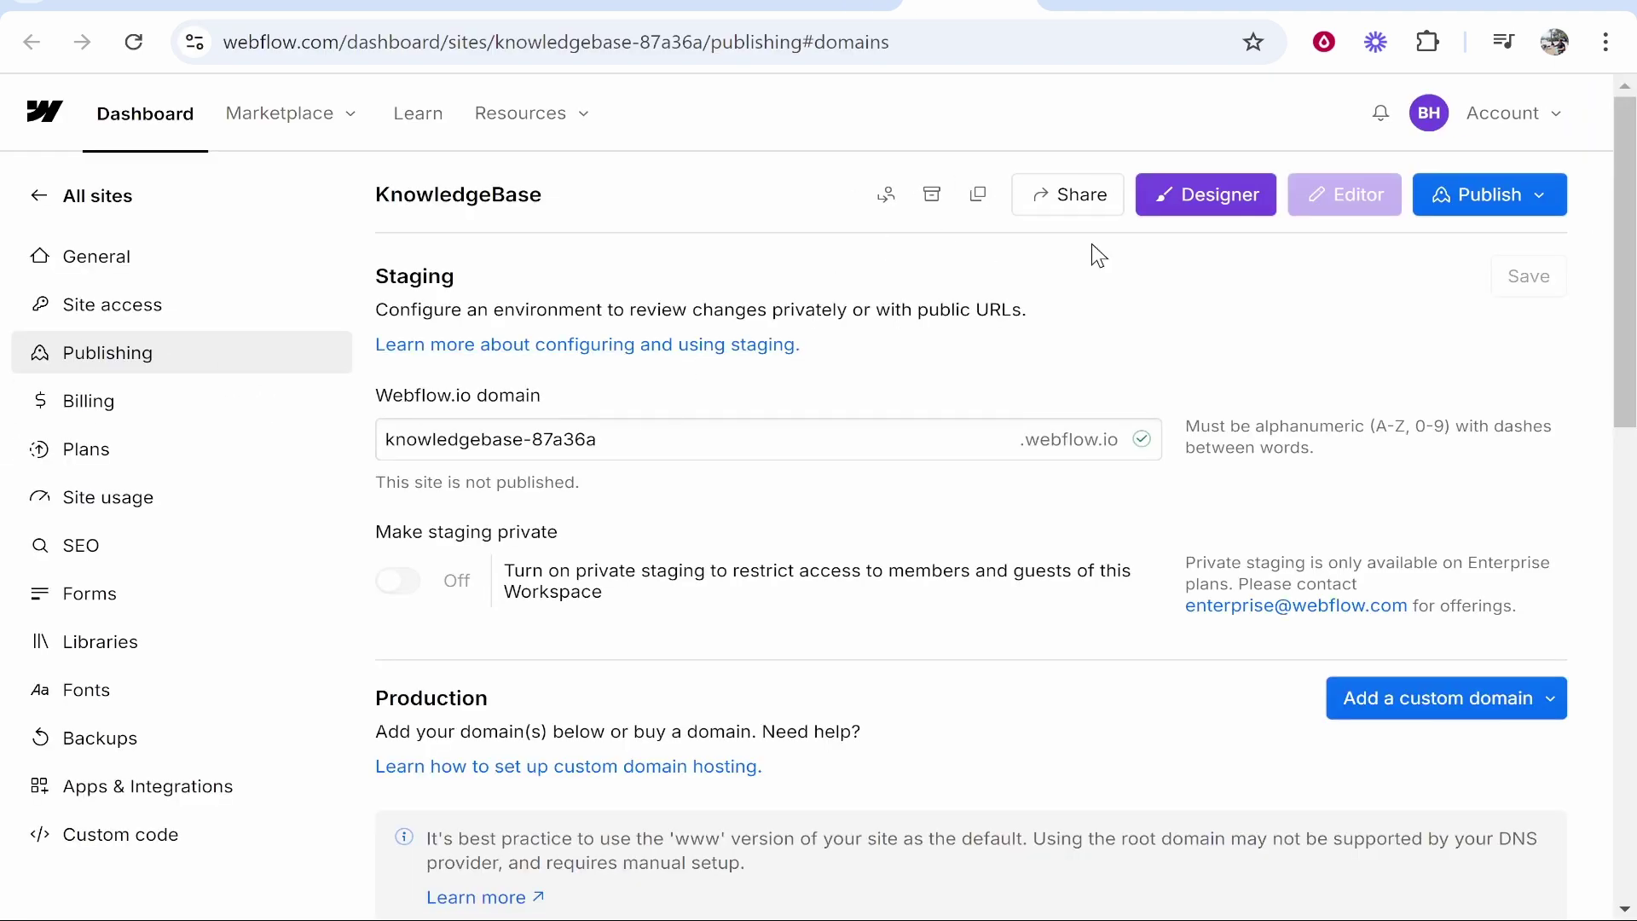
# Choose Quick connect domain under Production and continue past the Entri introduction
pyautogui.scroll(-3, 1188, 247)
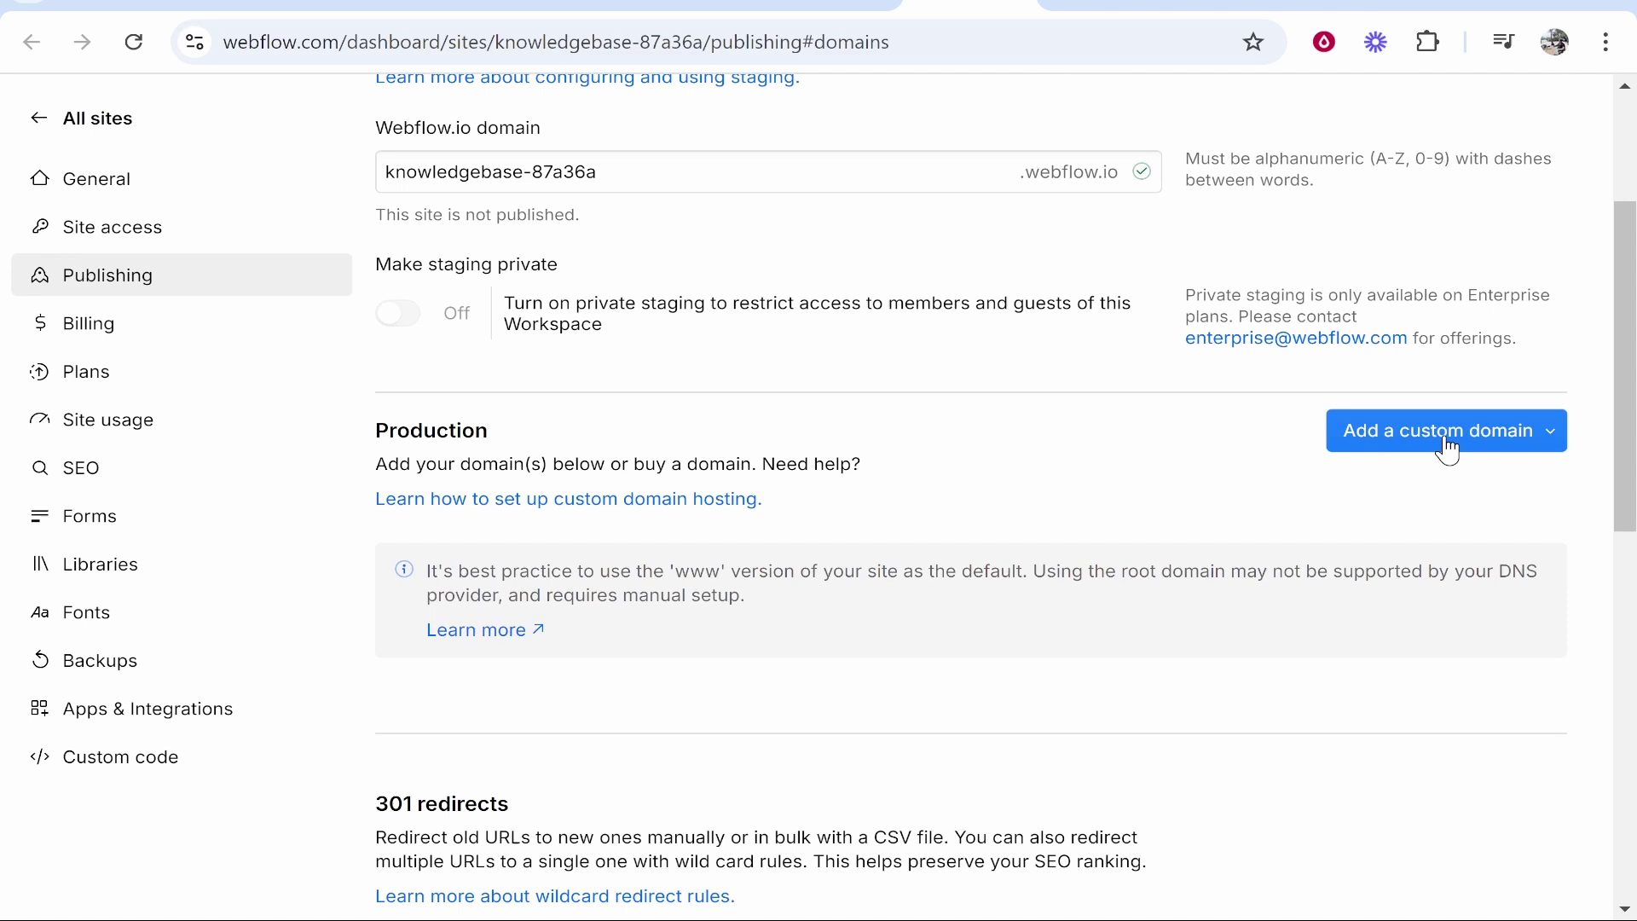
pyautogui.click(1471, 439)
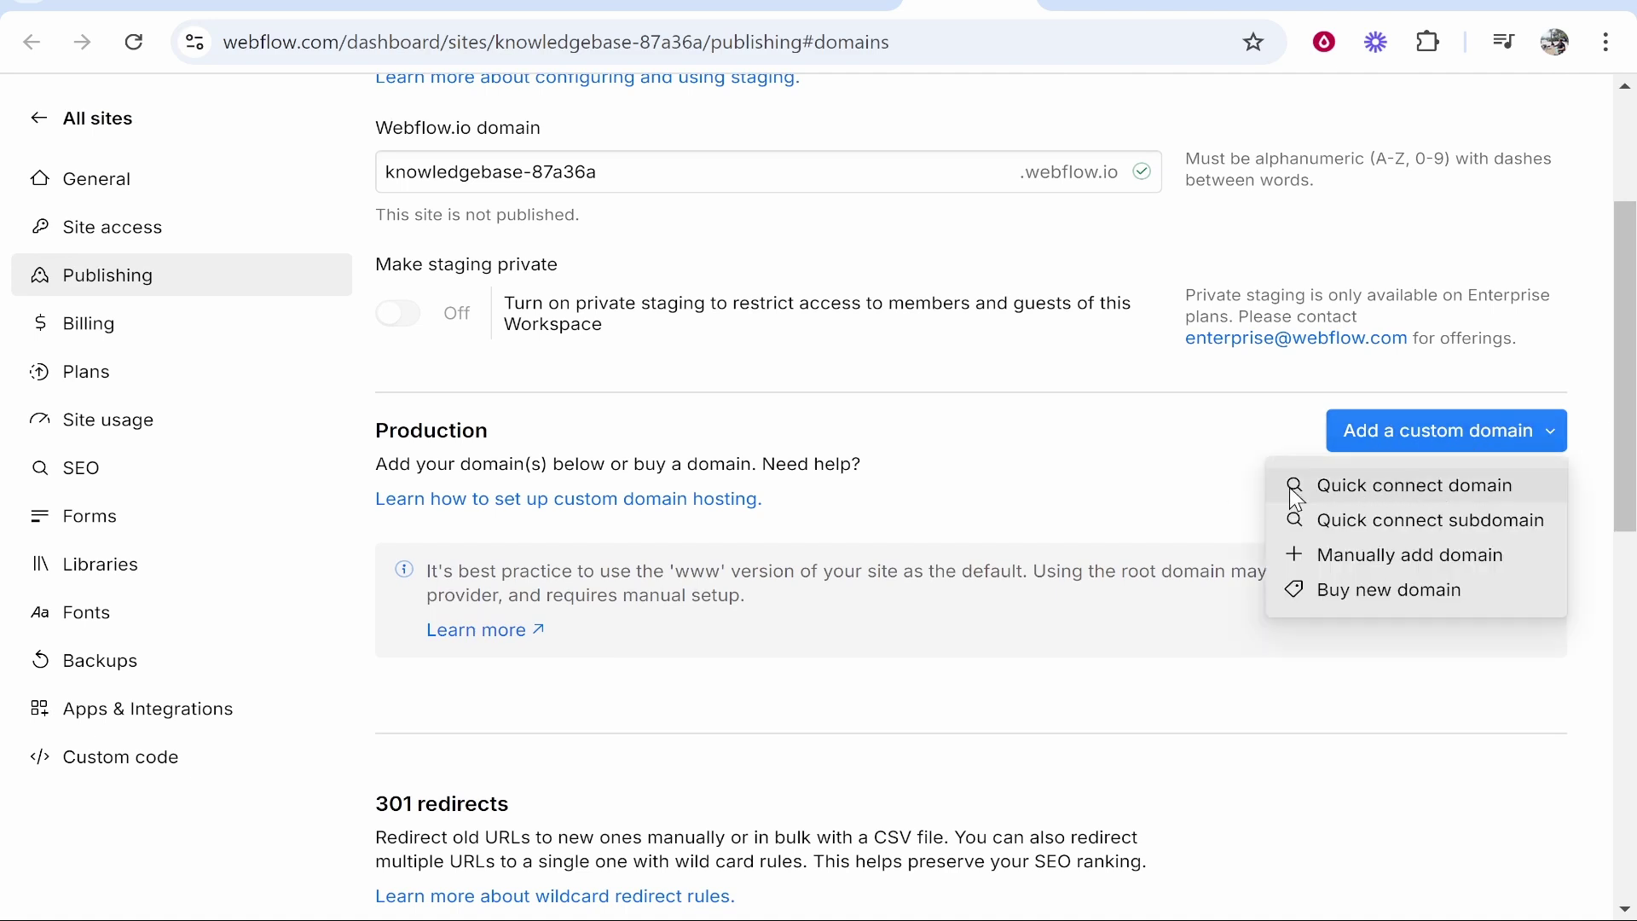
pyautogui.click(1471, 488)
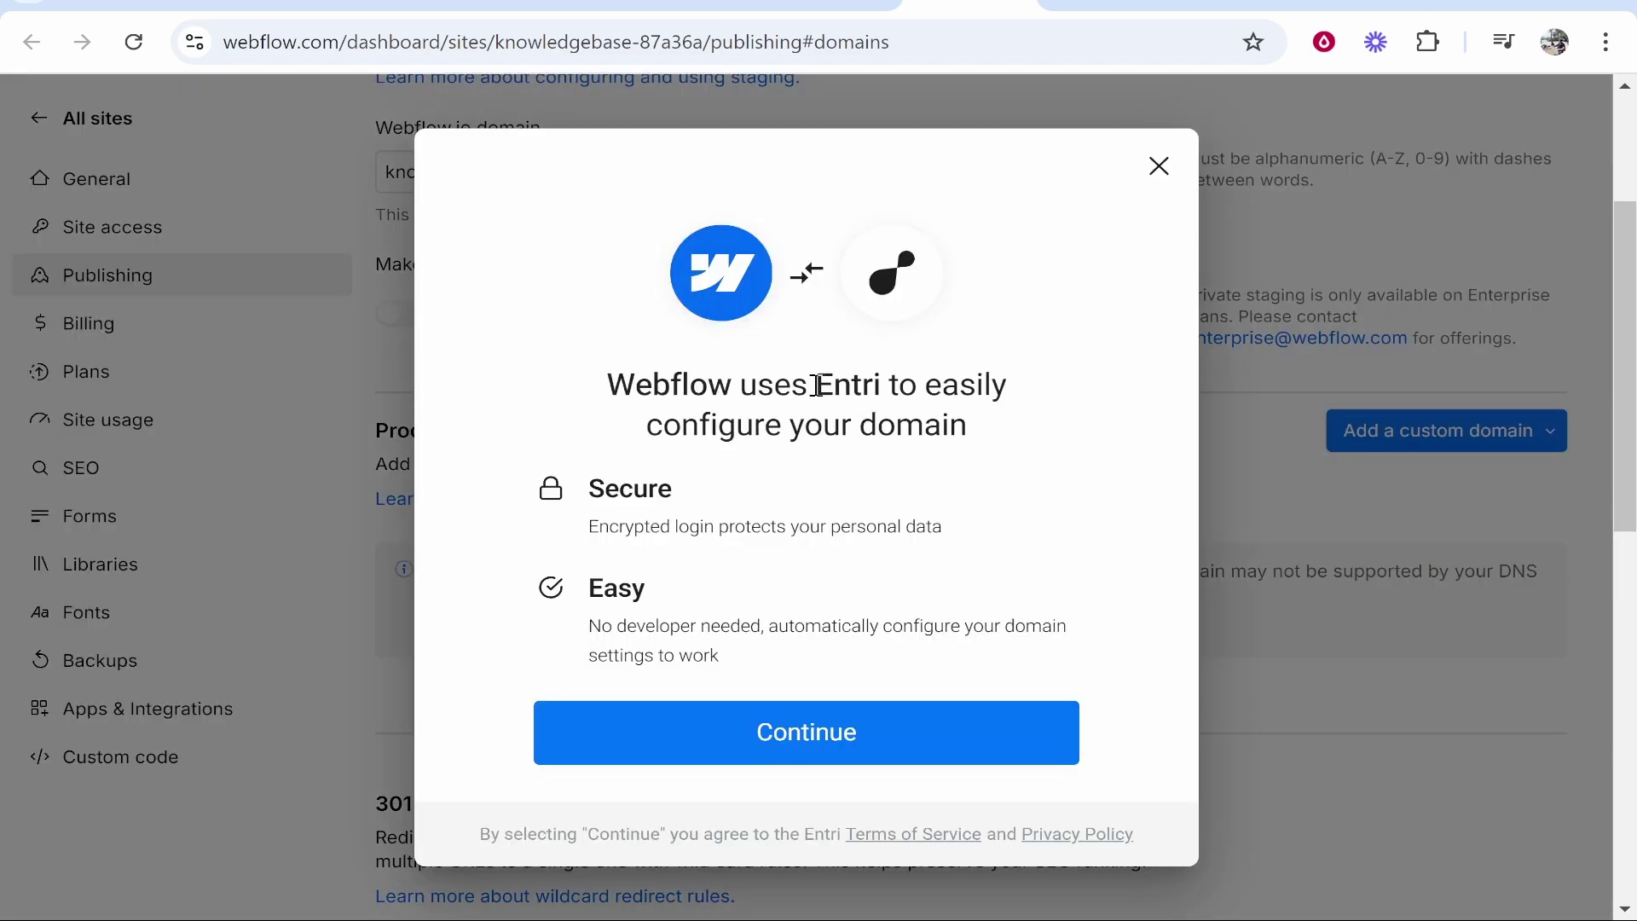
pyautogui.moveTo(817, 385); pyautogui.dragTo(913, 377)
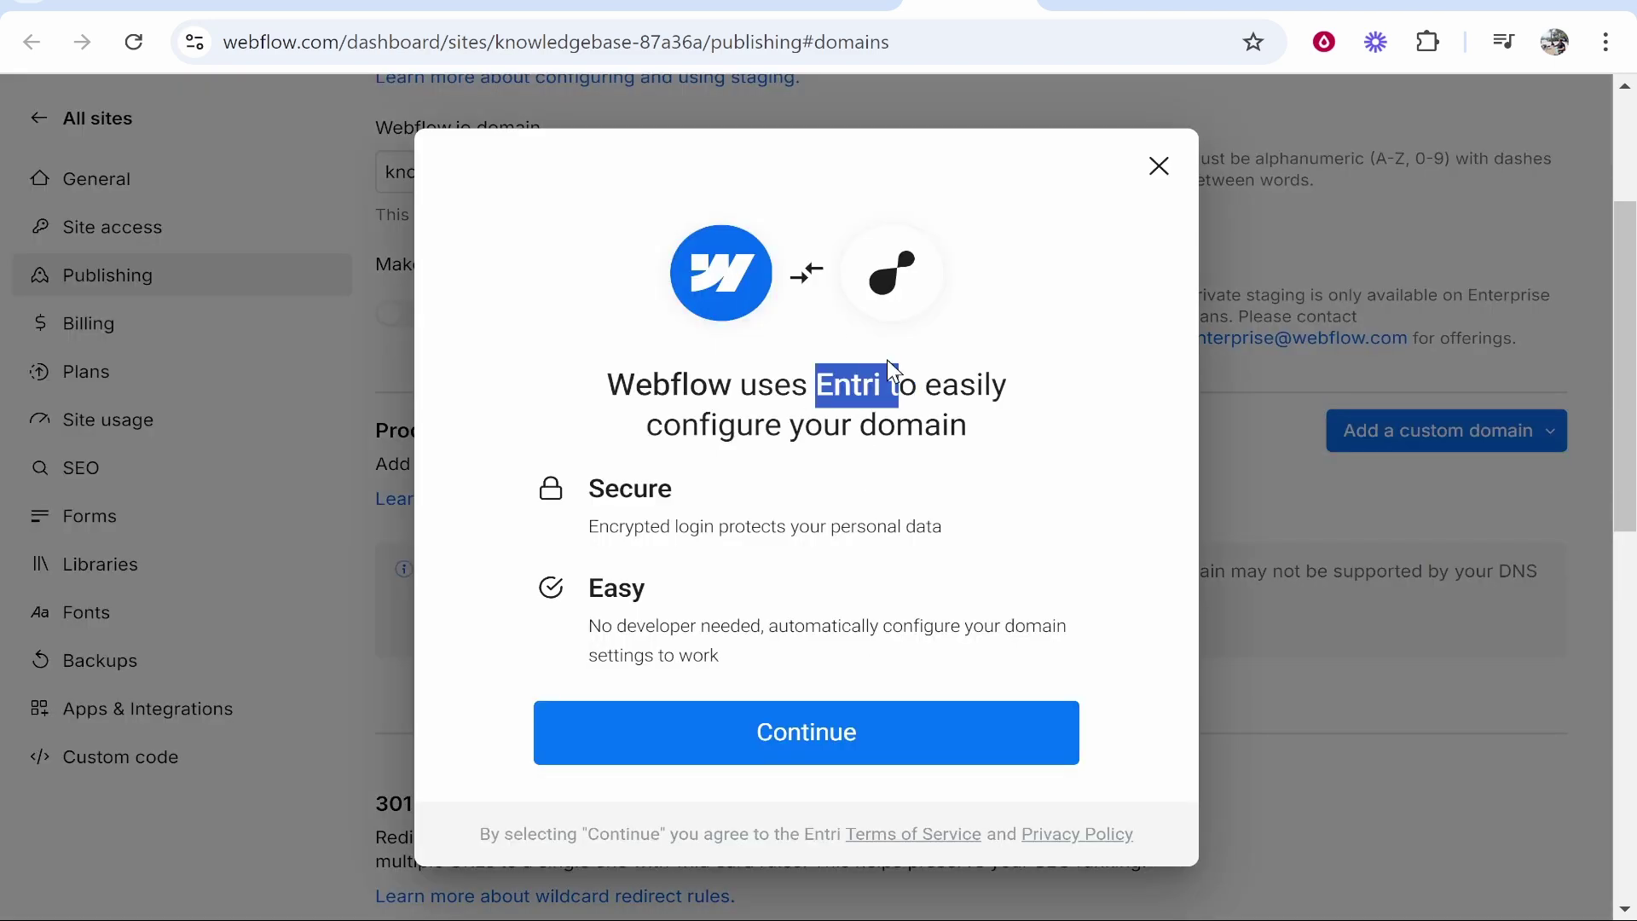
pyautogui.click(952, 329)
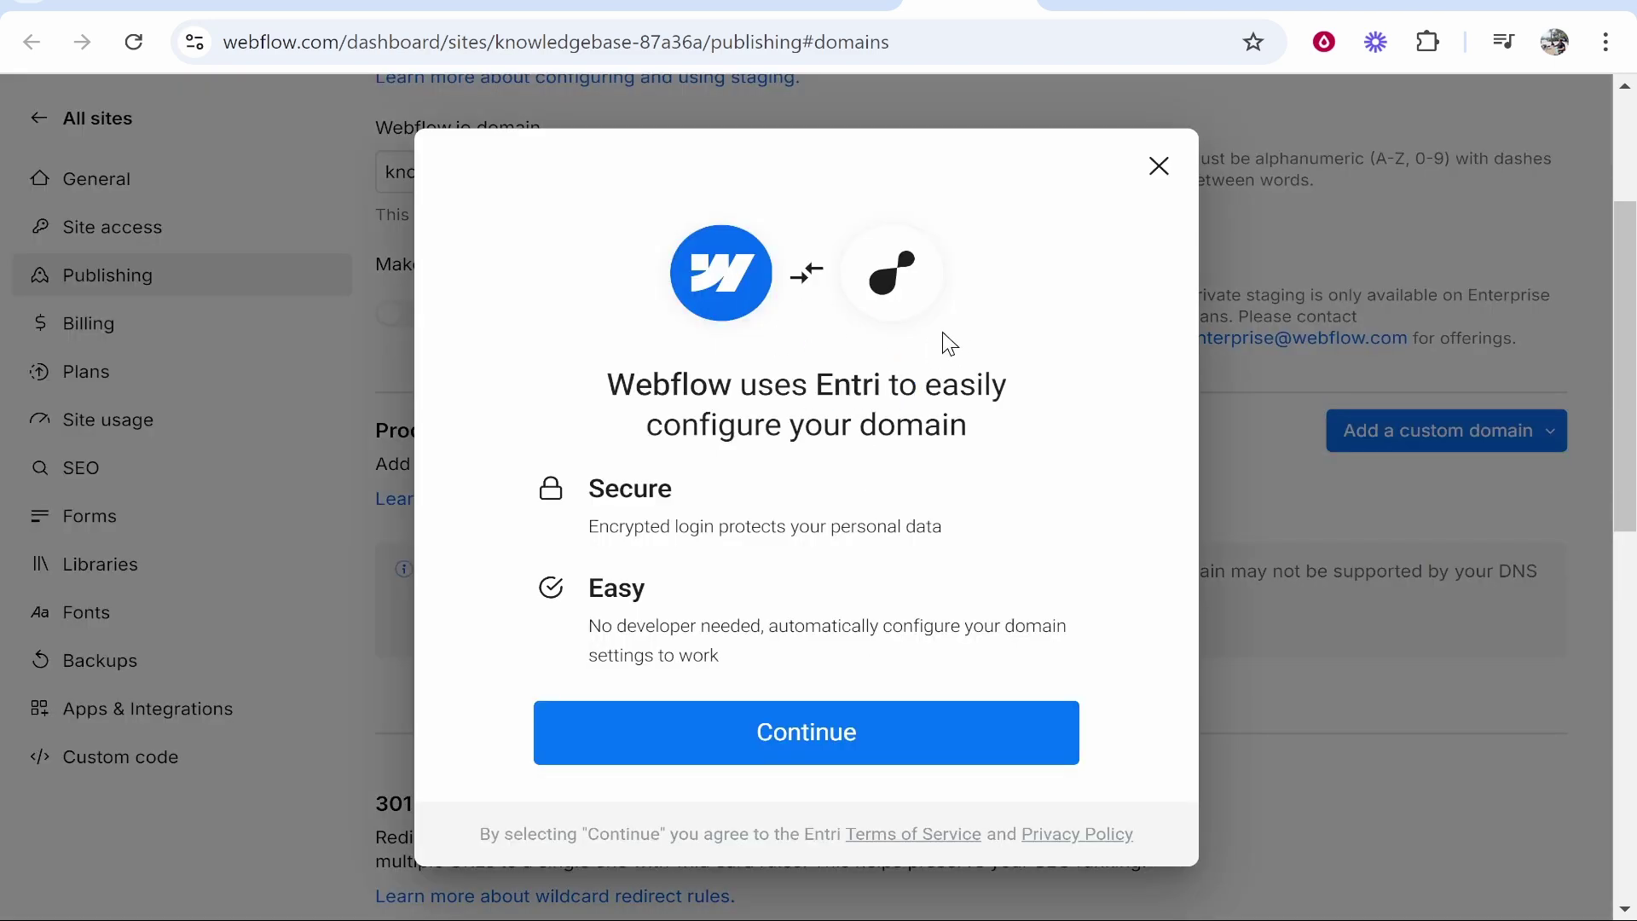
pyautogui.click(793, 729)
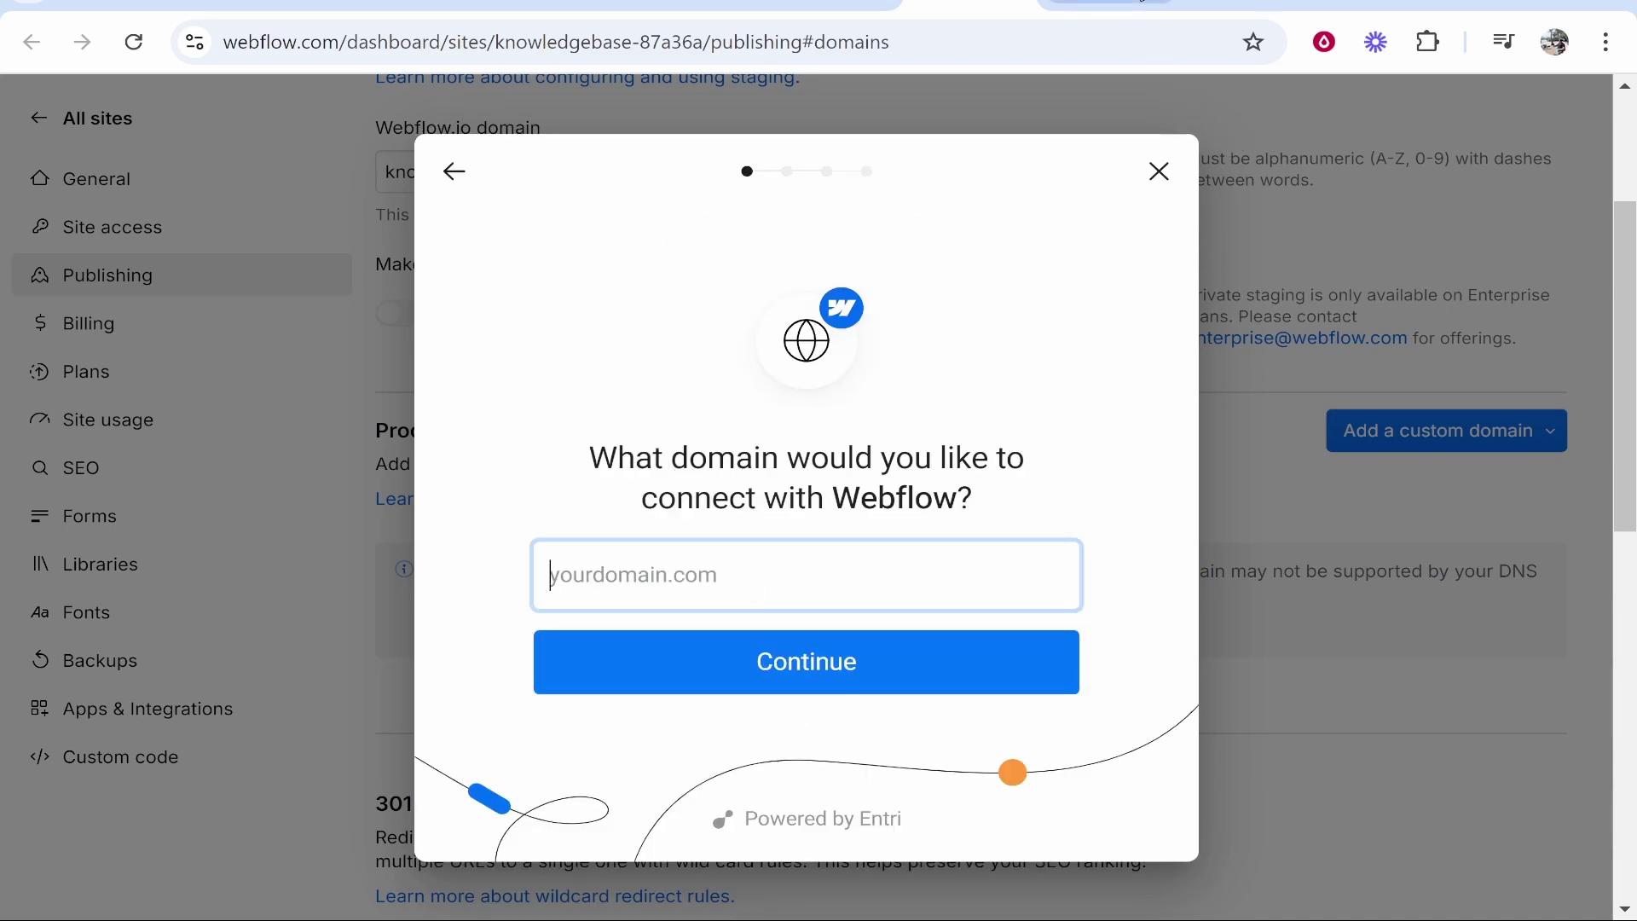
# Copy learningforaliving.com from Hostinger's domain list and paste it into Webflow's domain field
pyautogui.click(1108, 4)
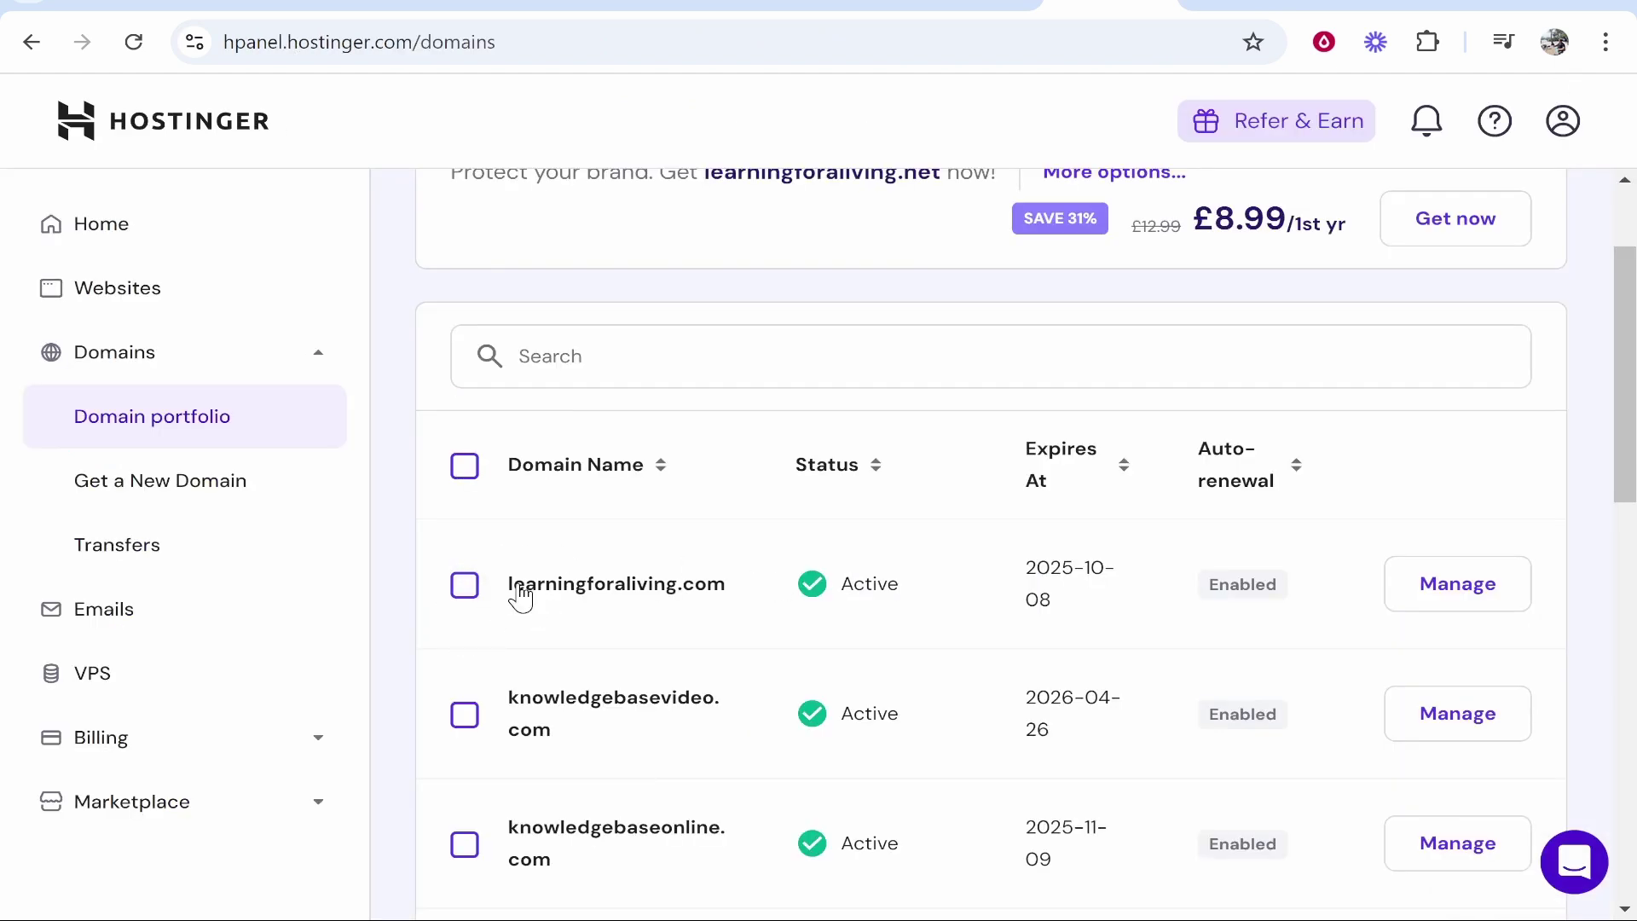
pyautogui.moveTo(731, 588); pyautogui.dragTo(515, 600)
pyautogui.hotkey('ctrl', 'c')
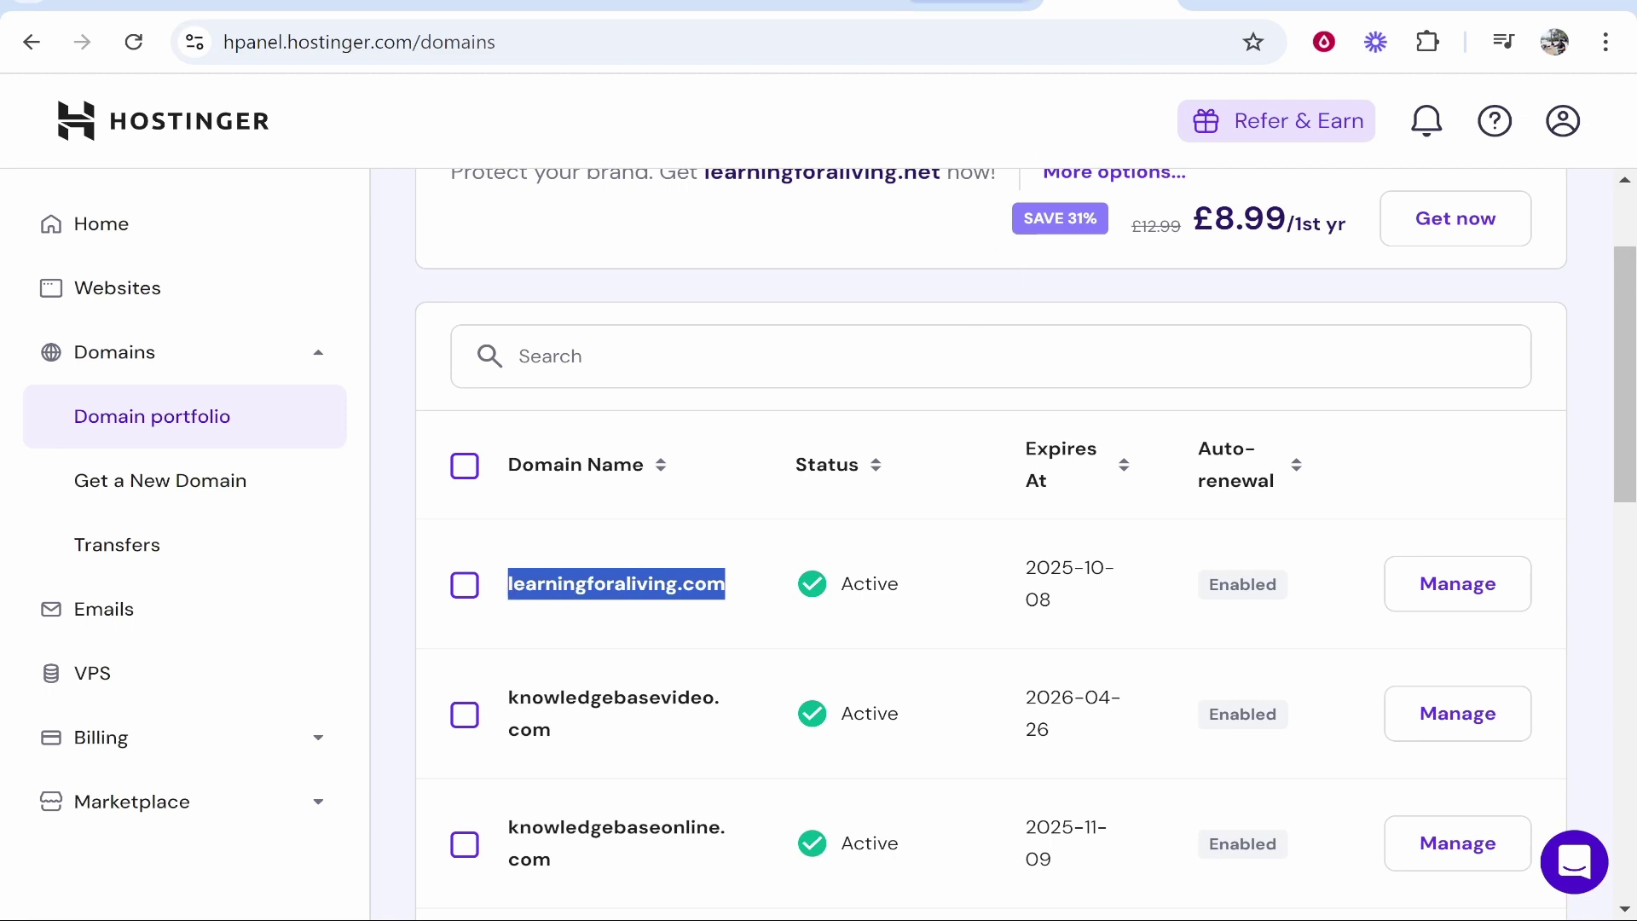
pyautogui.click(965, 5)
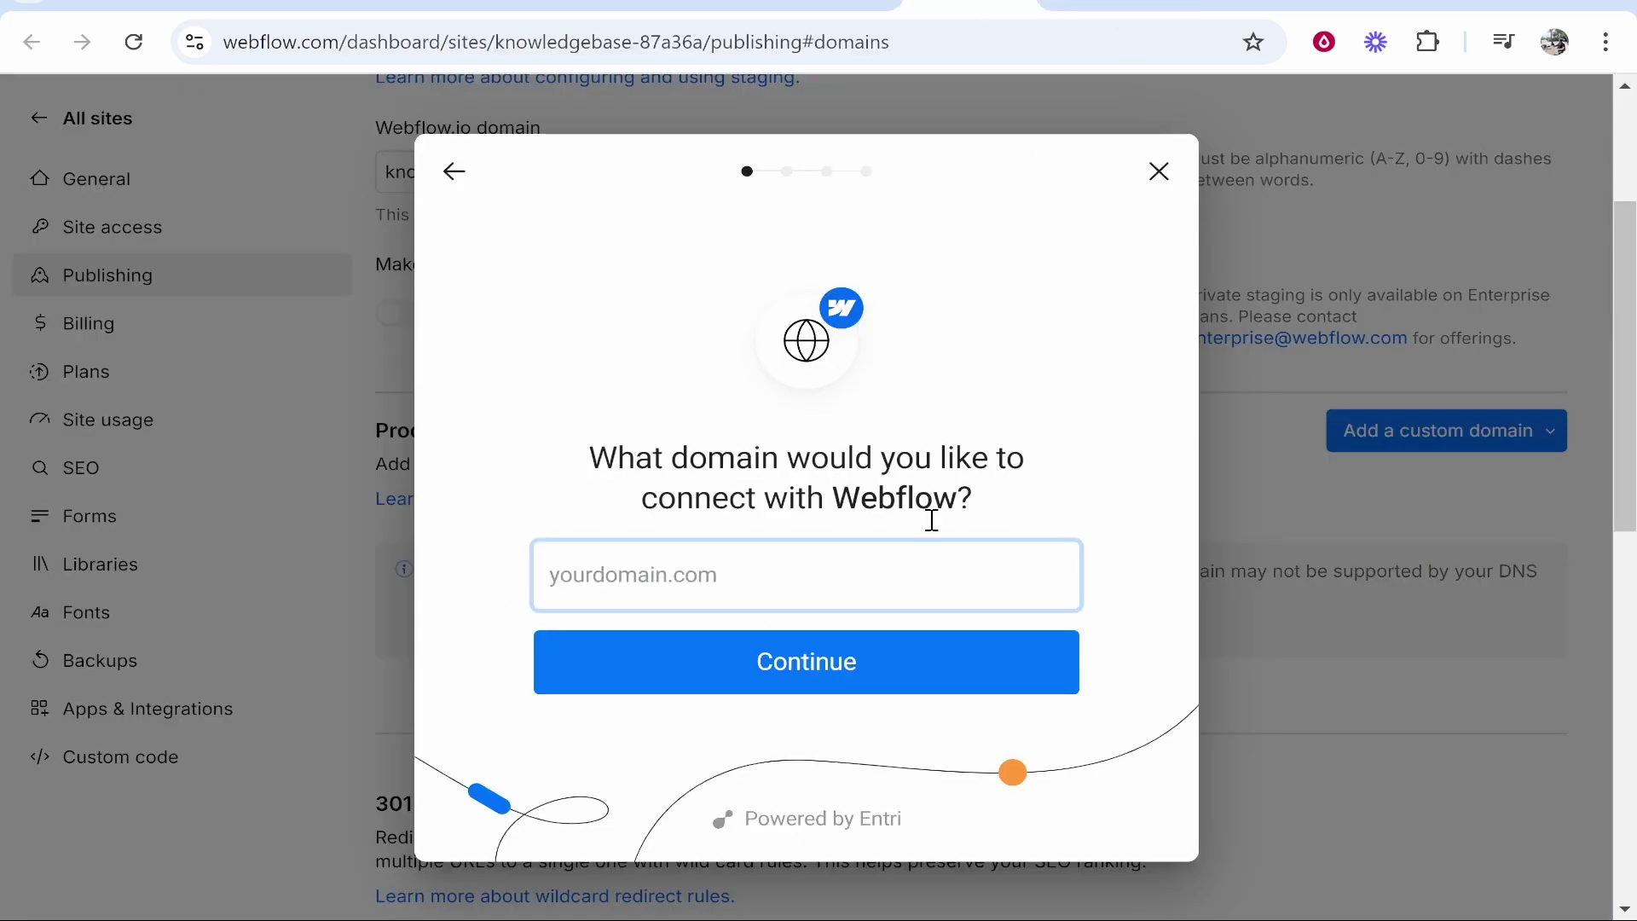
pyautogui.write('www.')
pyautogui.hotkey('ctrl', 'a')
pyautogui.hotkey('ctrl', 'v')
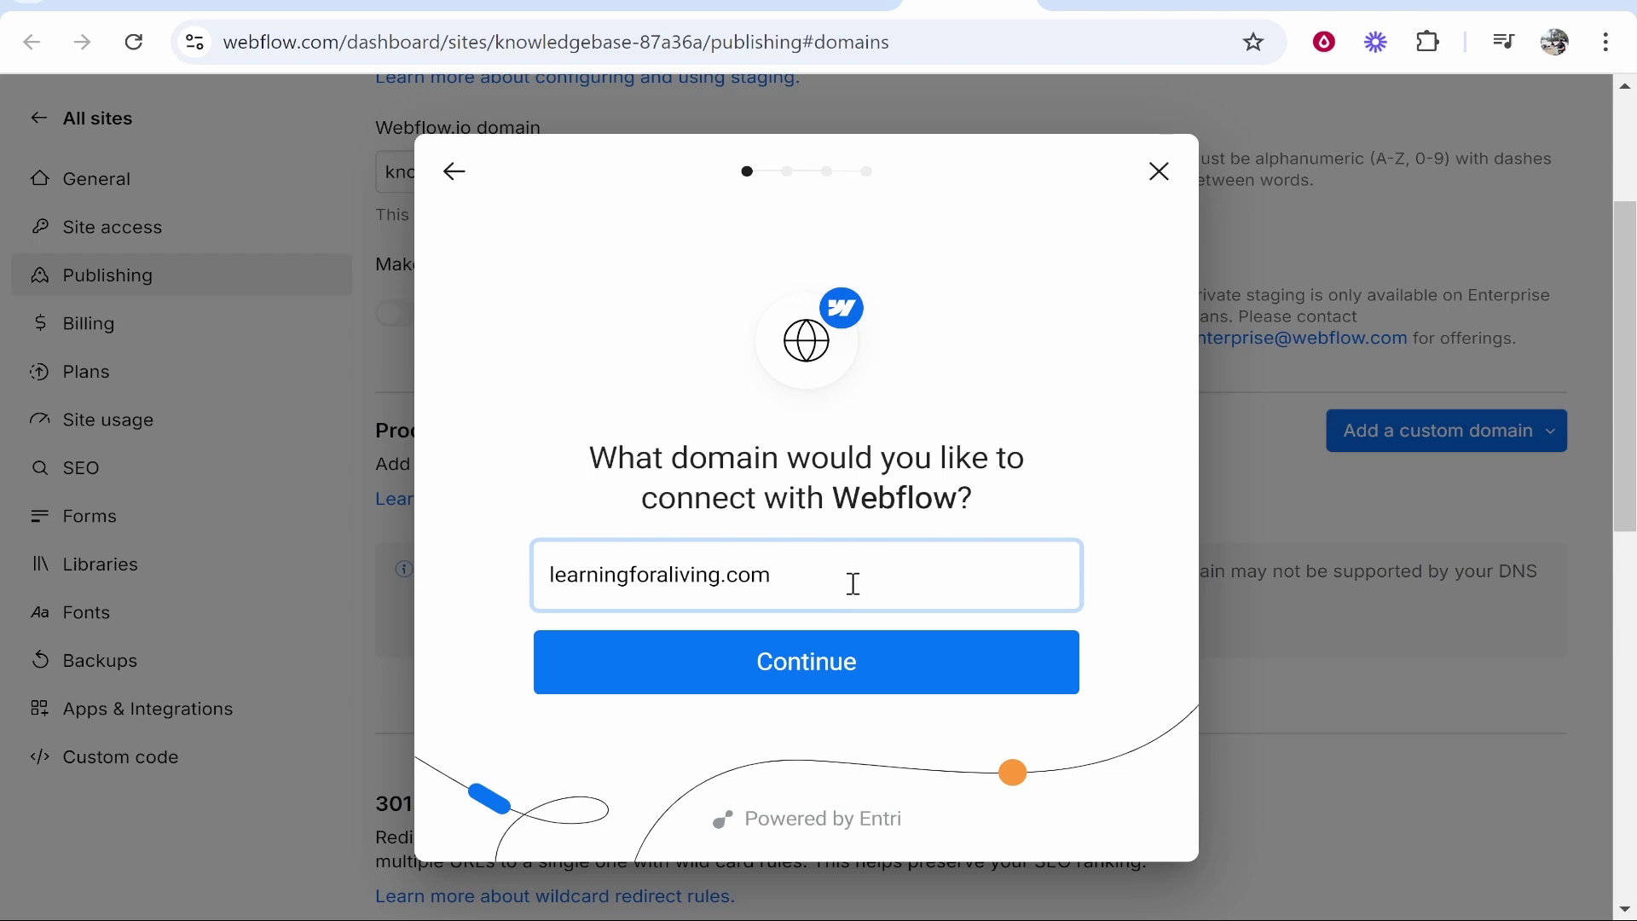
pyautogui.moveTo(851, 581); pyautogui.dragTo(439, 566)
pyautogui.click(558, 569)
# Recopy learningforaliving.com from Hostinger, paste it into the domain field, and confirm it
pyautogui.hotkey('ctrl', 'Tab')
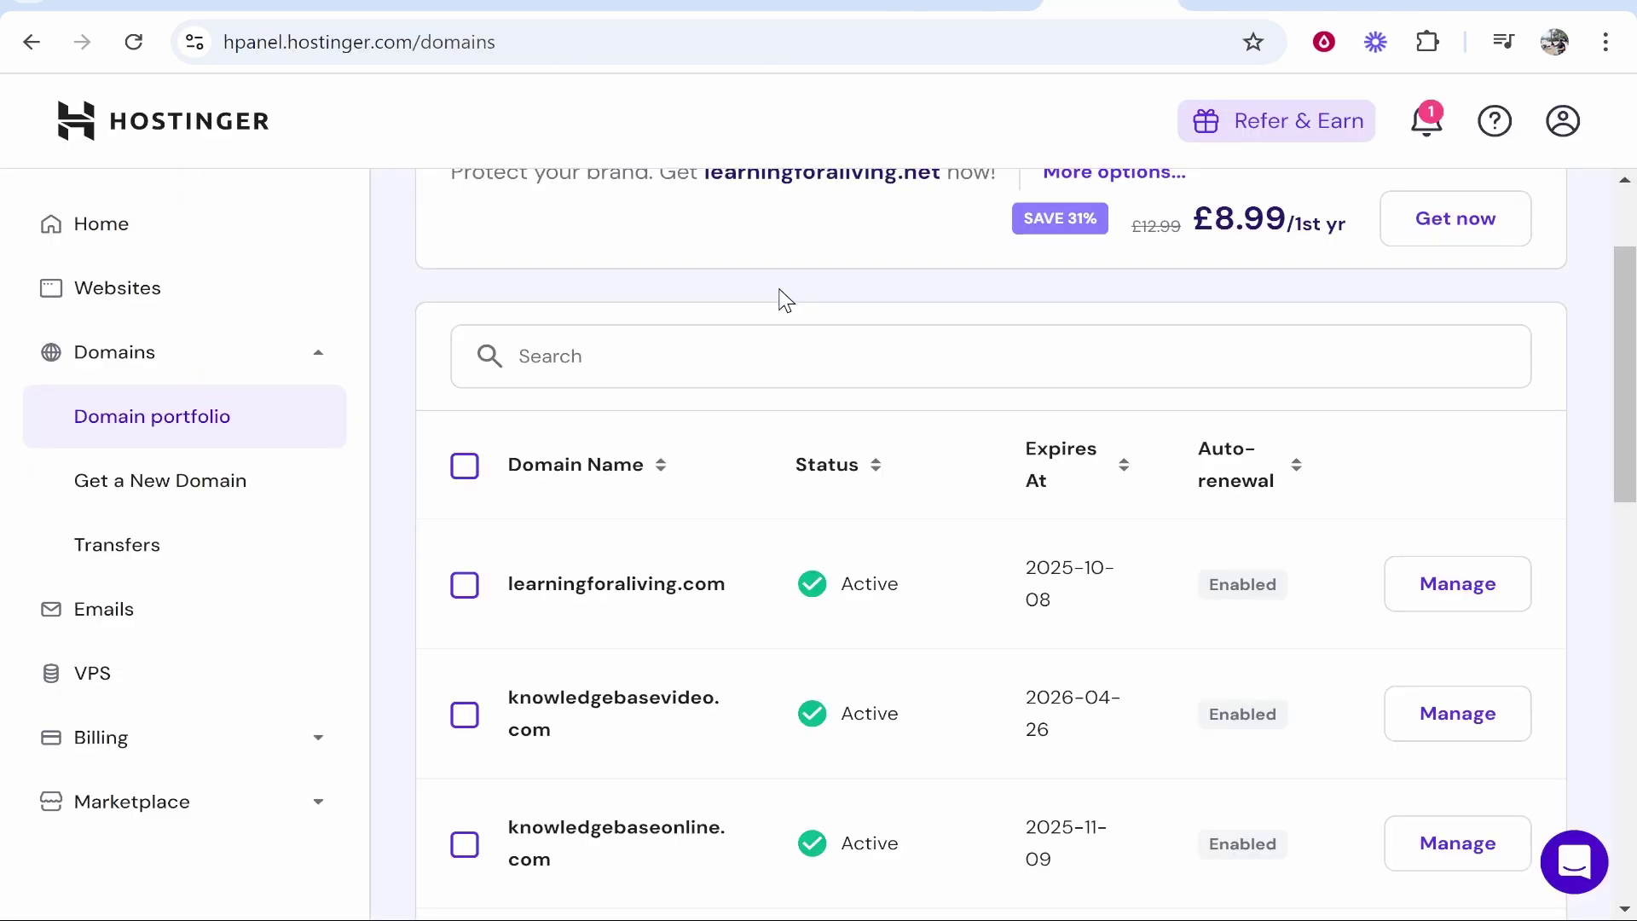
pyautogui.moveTo(756, 603); pyautogui.dragTo(508, 599)
pyautogui.hotkey('ctrl', 'c')
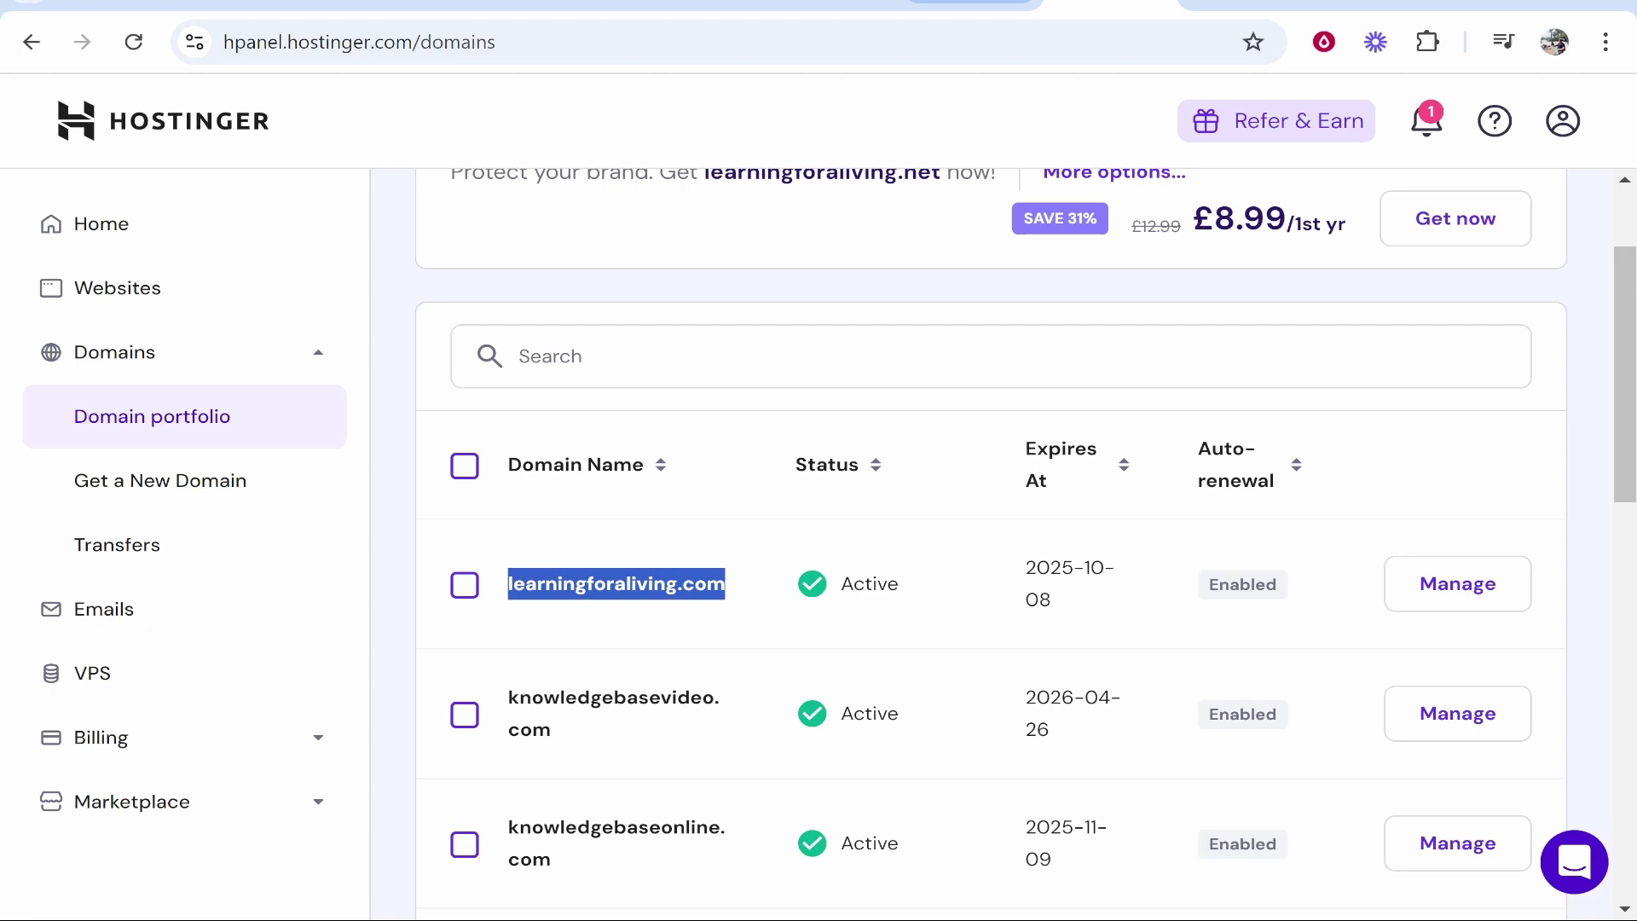
pyautogui.hotkey('ctrl', 'shift', 'Tab')
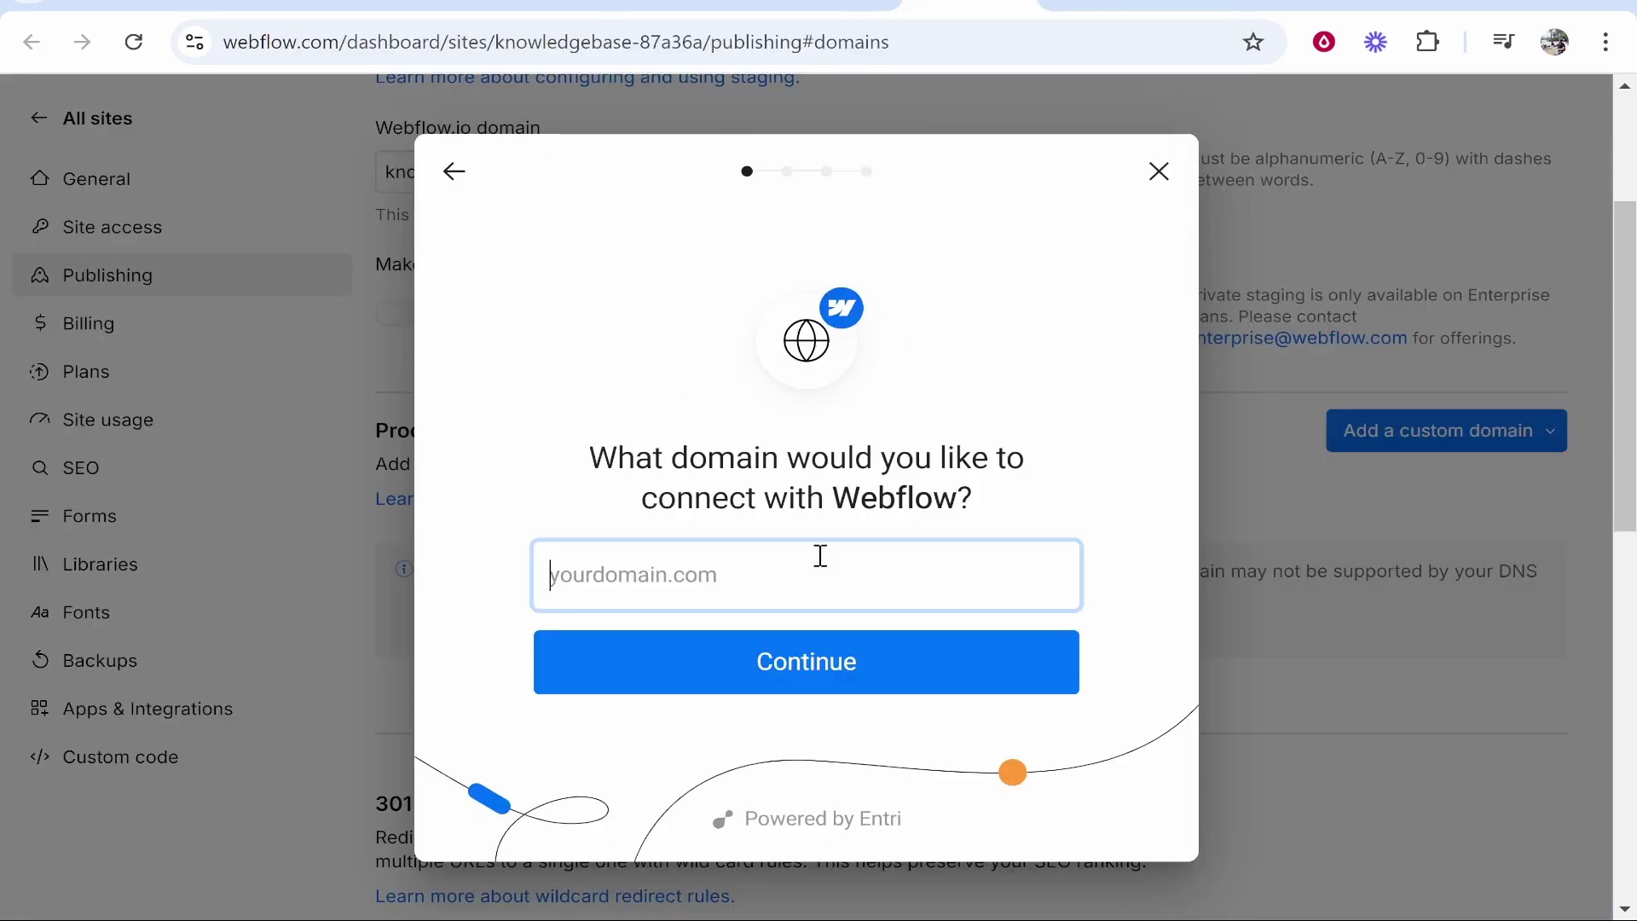
pyautogui.hotkey('ctrl', 'v')
pyautogui.click(802, 653)
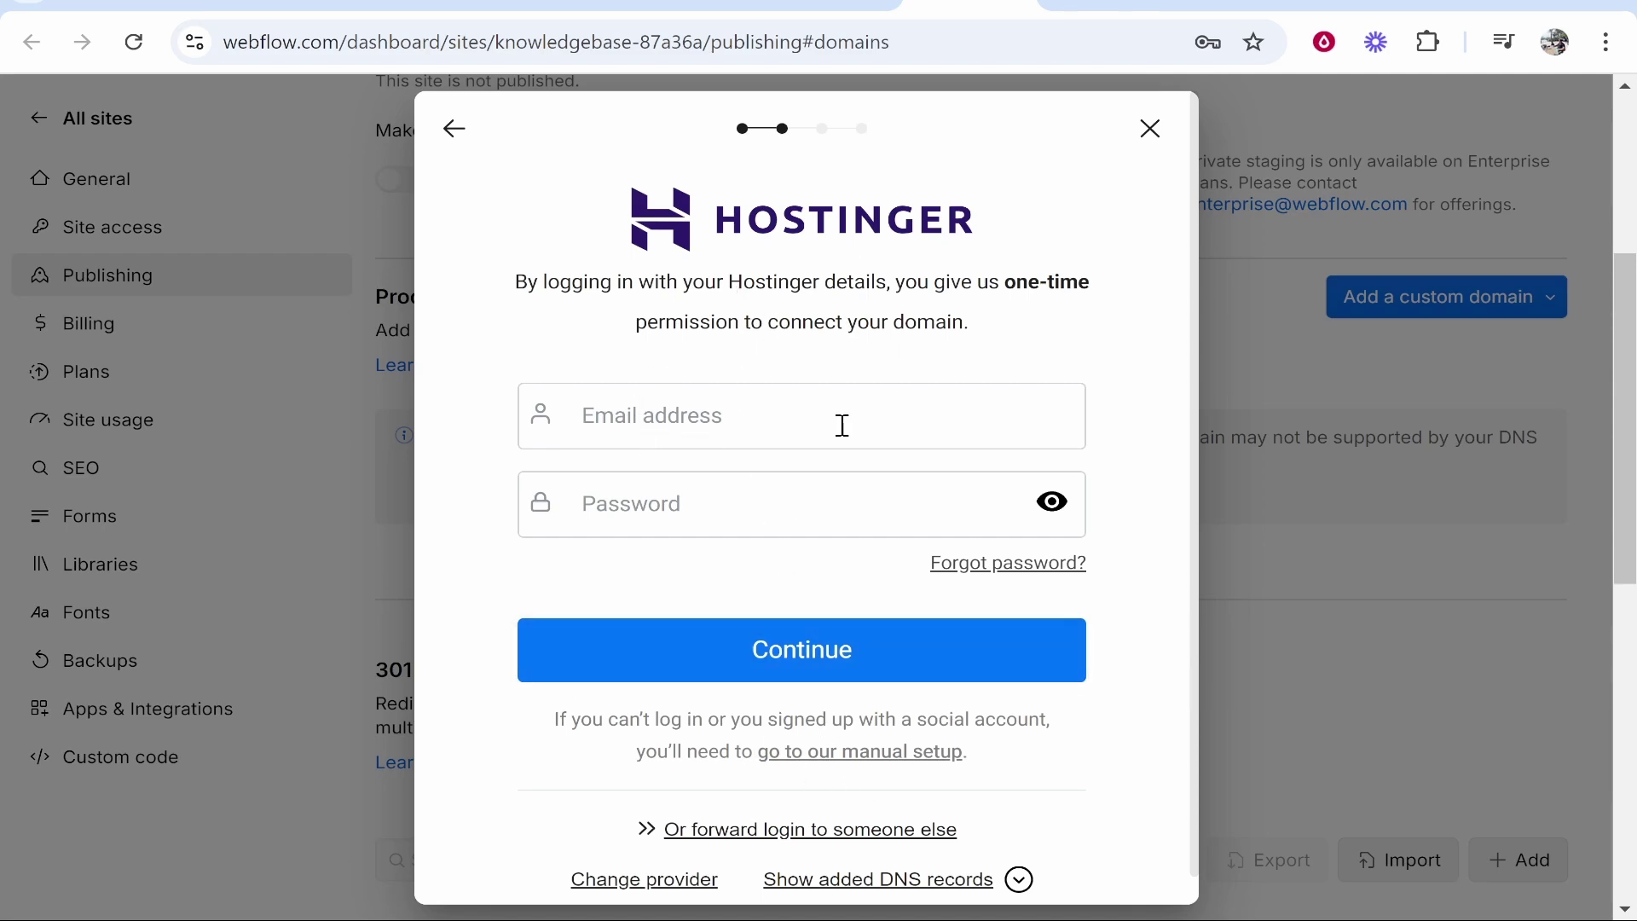
# Sign in to Hostinger to authorize Entri to connect learningforaliving.com
pyautogui.click(709, 648)
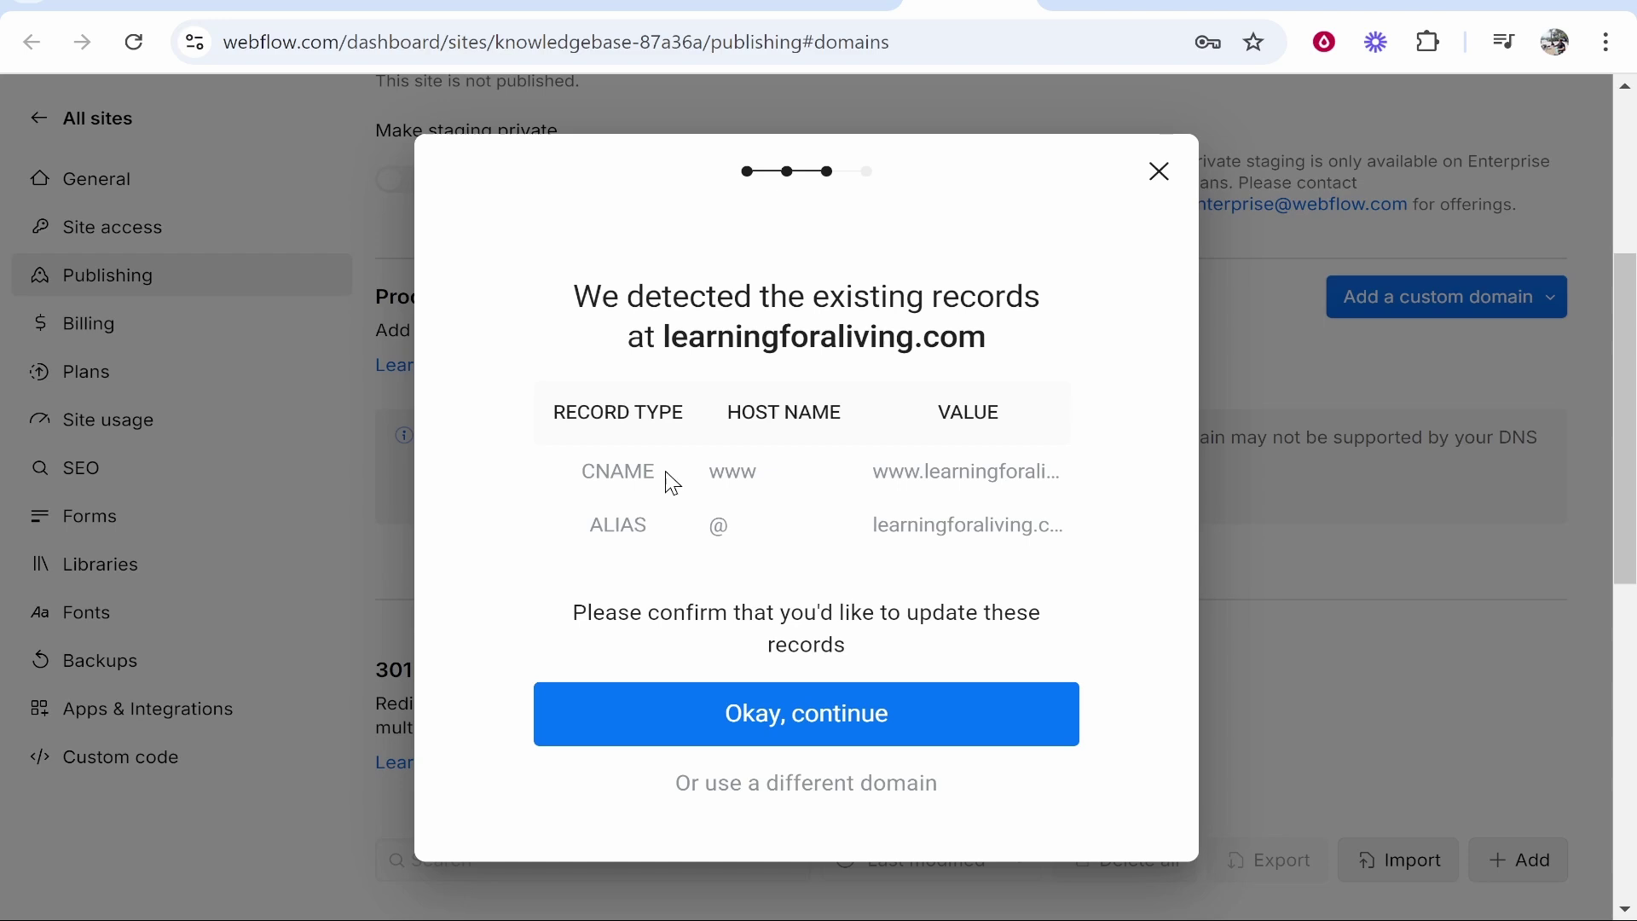
# Approve replacing the existing CNAME and ALIAS records for learningforaliving.com
pyautogui.moveTo(673, 484); pyautogui.dragTo(585, 470)
pyautogui.click(631, 460)
pyautogui.moveTo(661, 612); pyautogui.dragTo(917, 651)
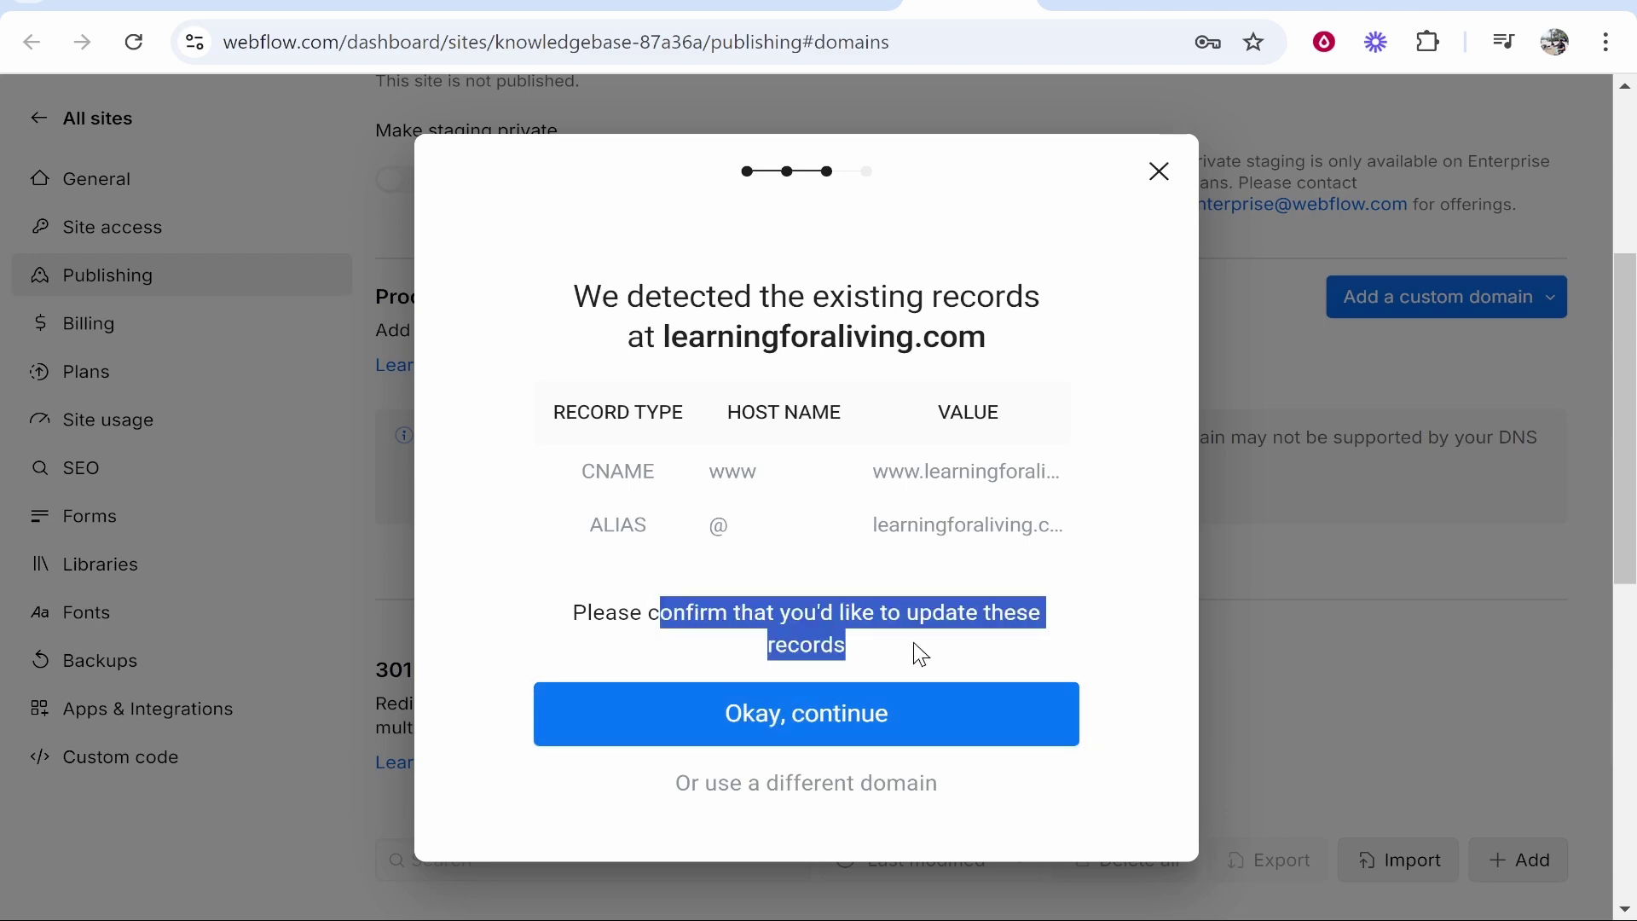
pyautogui.click(918, 651)
pyautogui.click(767, 745)
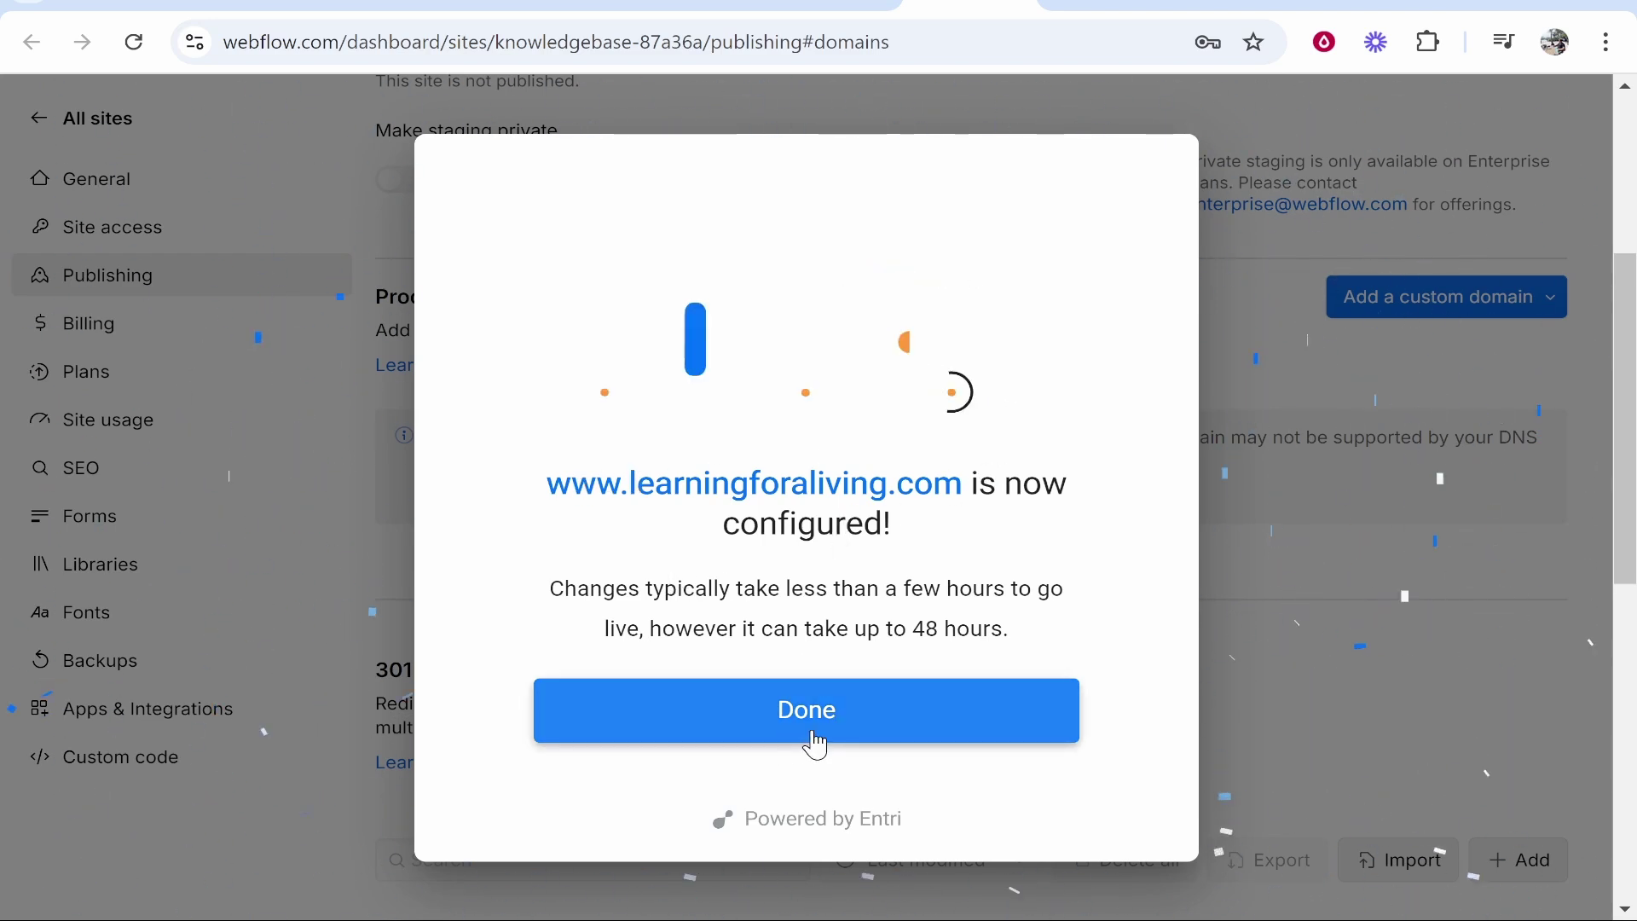
pyautogui.moveTo(914, 629); pyautogui.dragTo(1014, 638)
pyautogui.click(1023, 631)
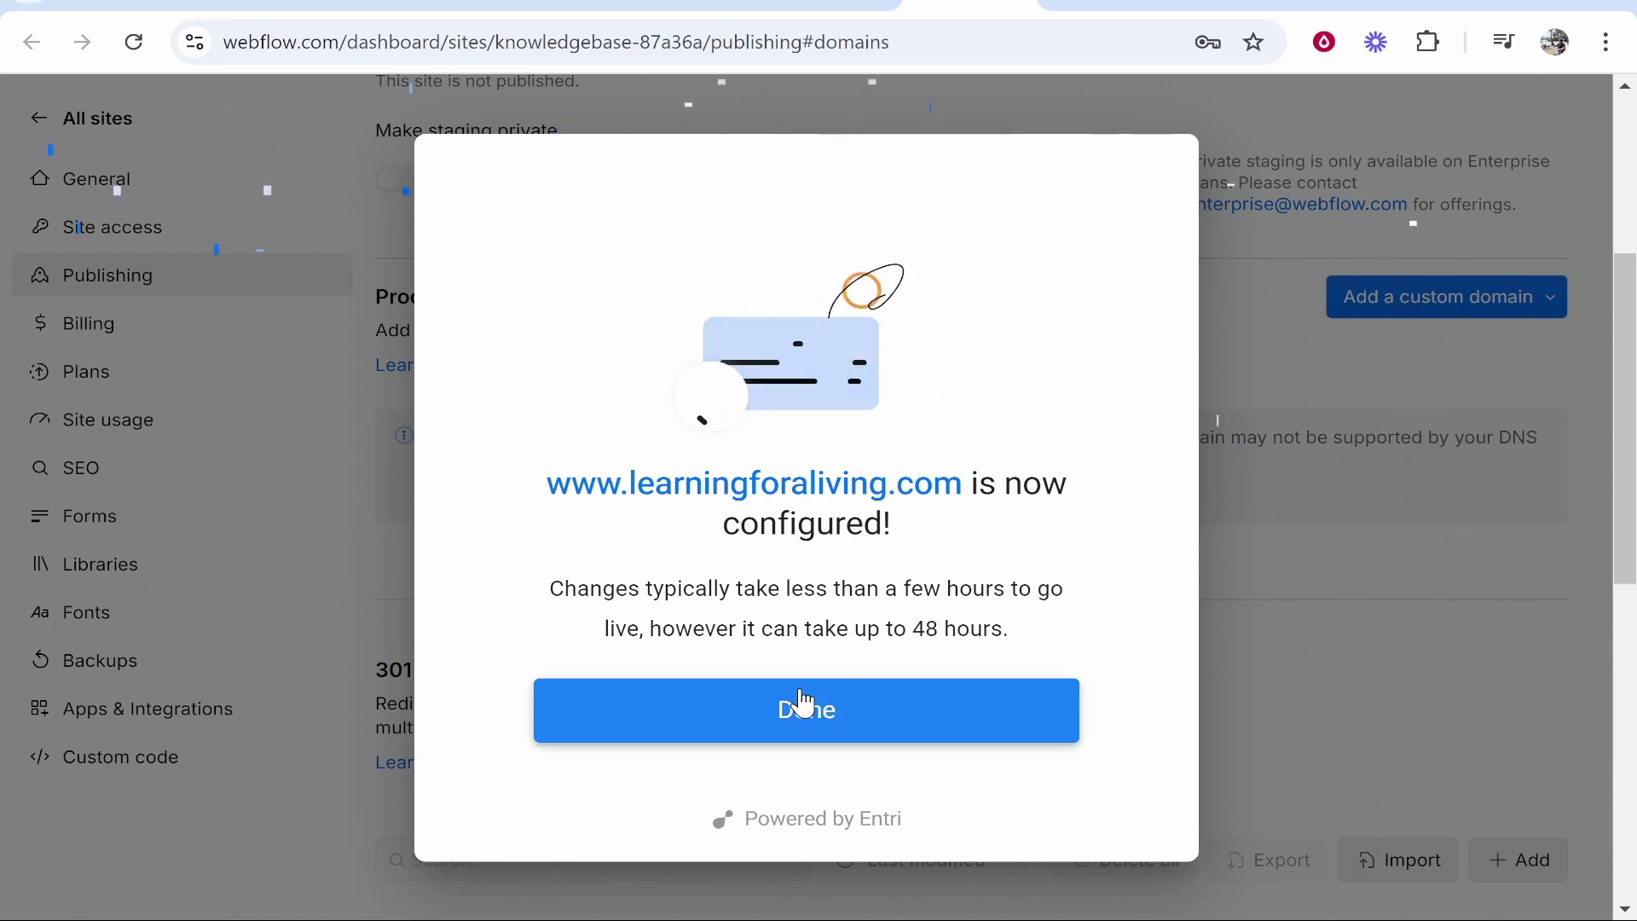
pyautogui.click(896, 712)
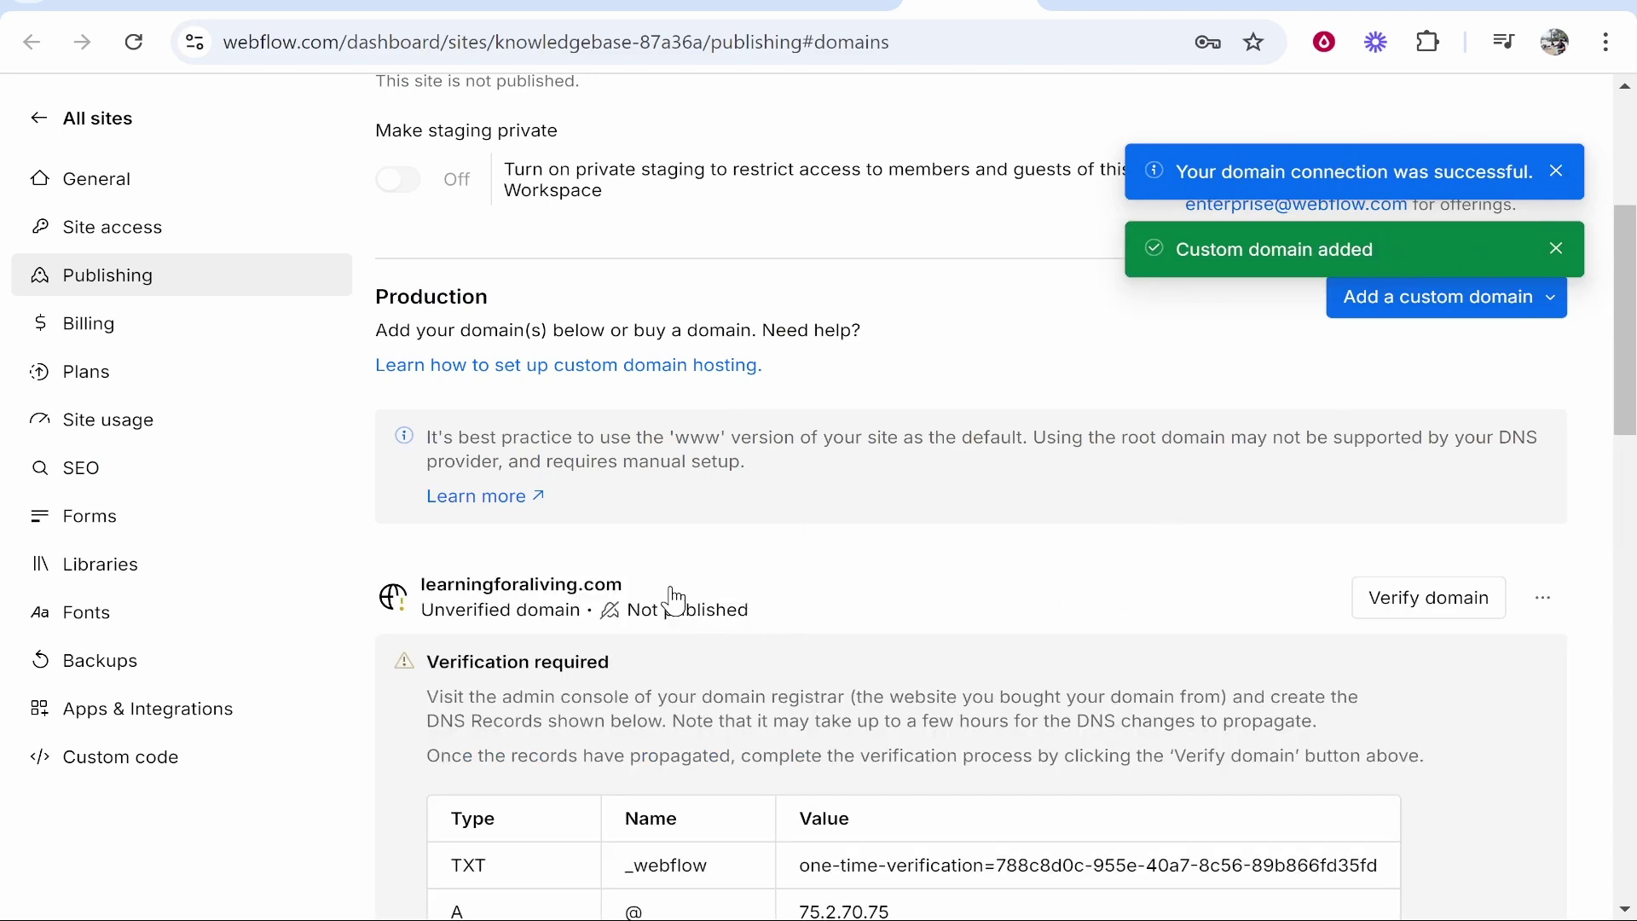
# Review the TXT, A and CNAME verification records, then switch to Hostinger's learningforaliving.com DNS page
pyautogui.scroll(2, 797, 573)
pyautogui.scroll(-4, 797, 573)
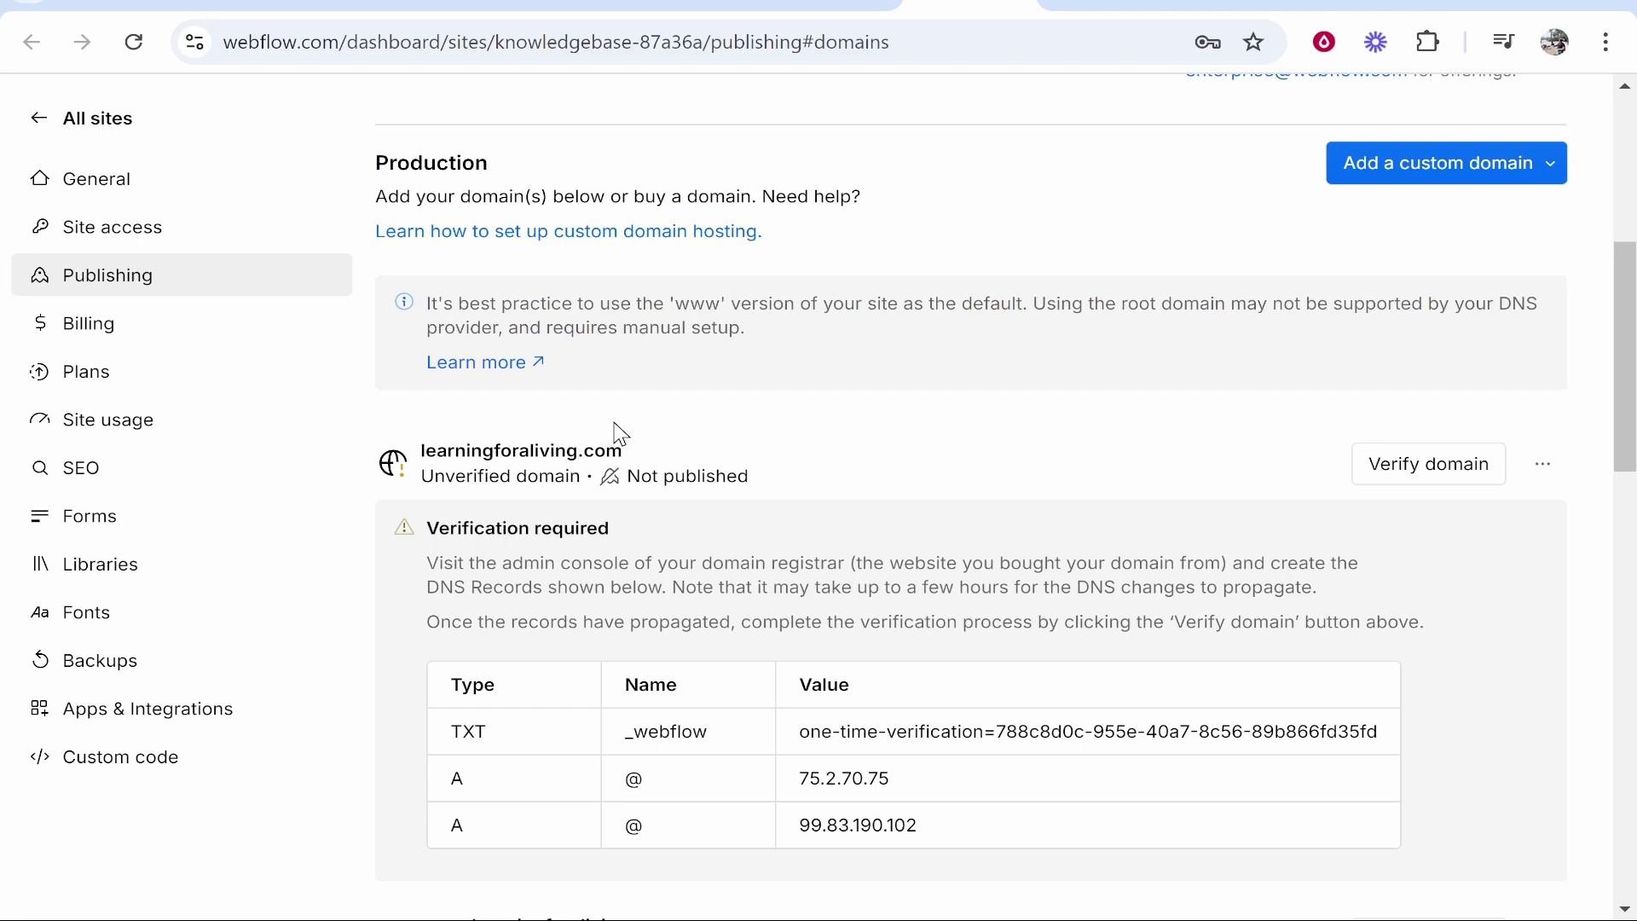
pyautogui.scroll(-2, 1095, 532)
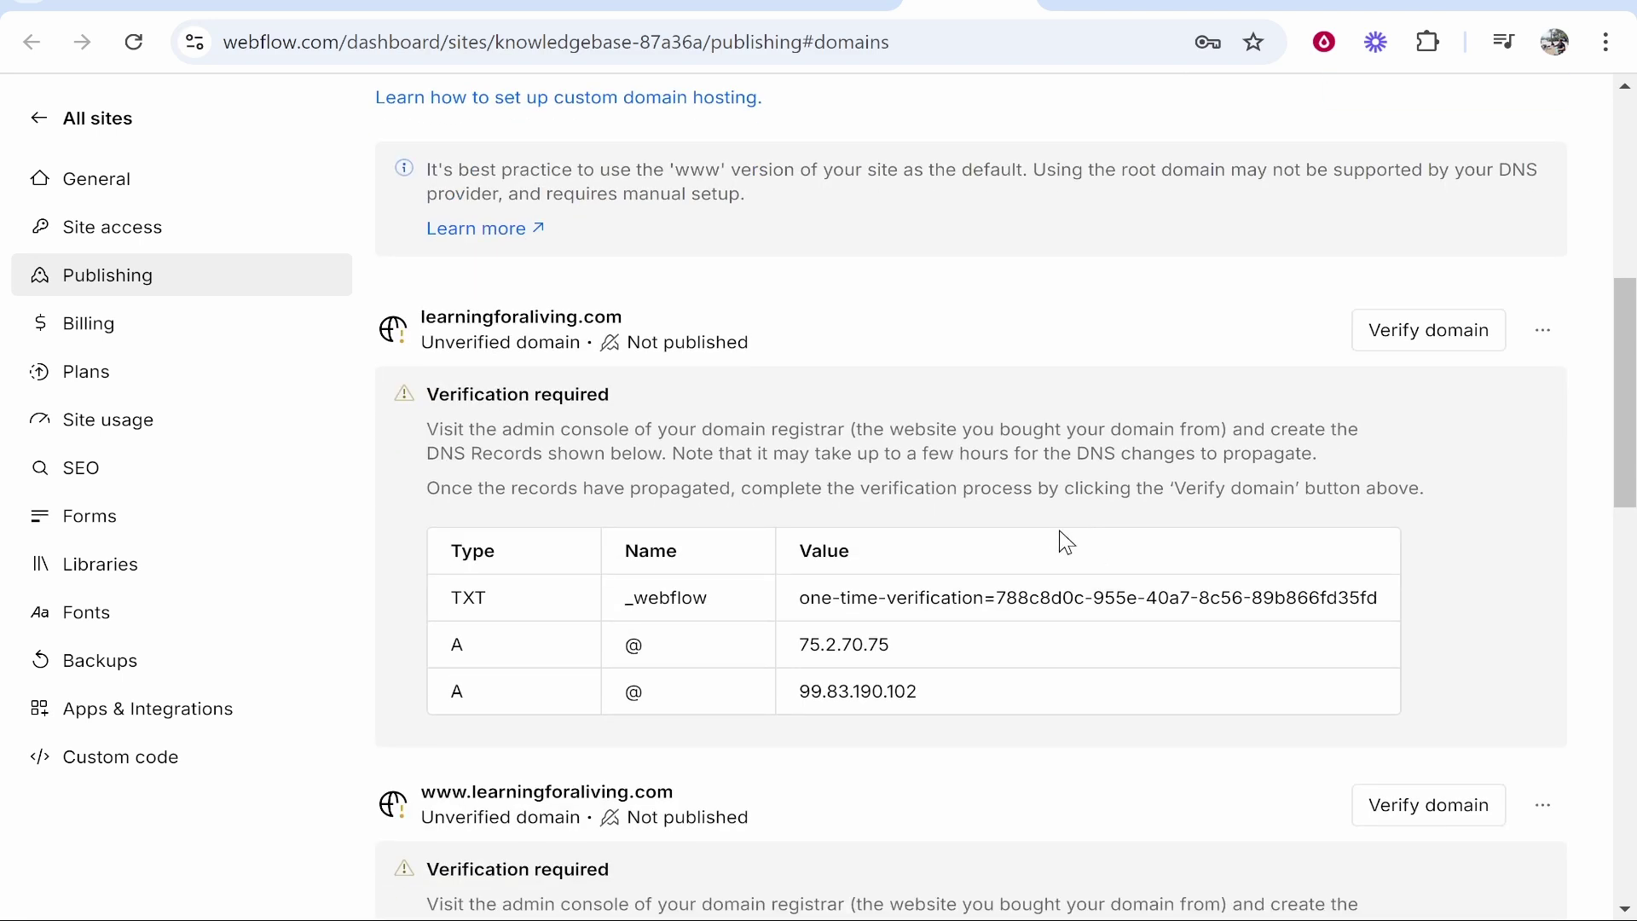
pyautogui.scroll(-4, 672, 361)
pyautogui.doubleClick(475, 330)
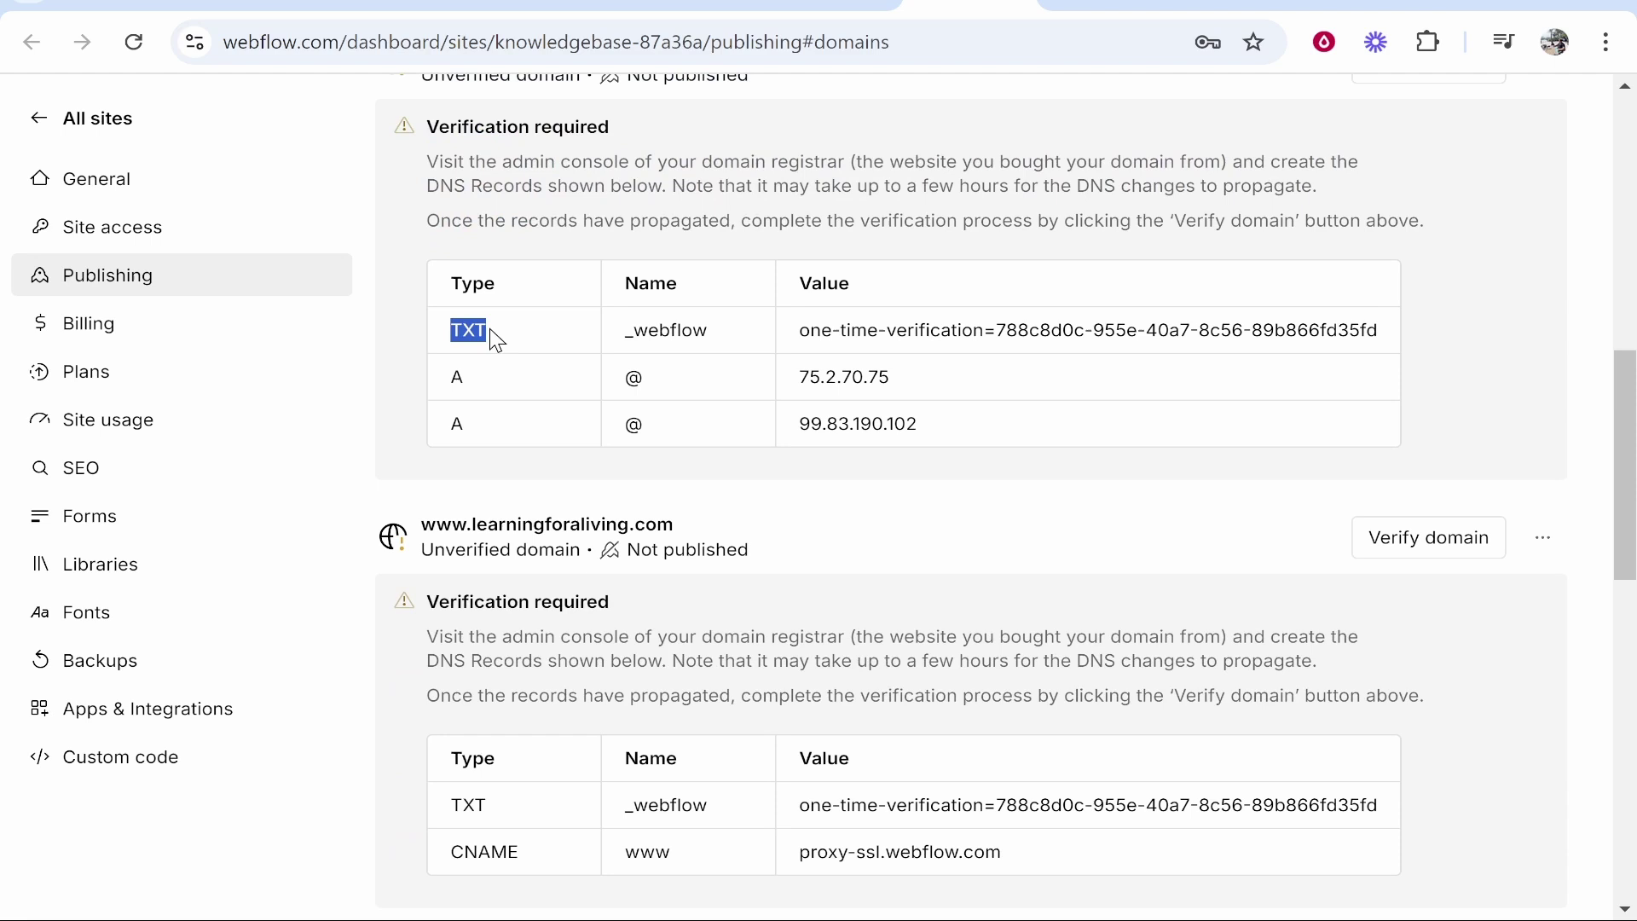
pyautogui.click(1109, 7)
pyautogui.scroll(12, 791, 226)
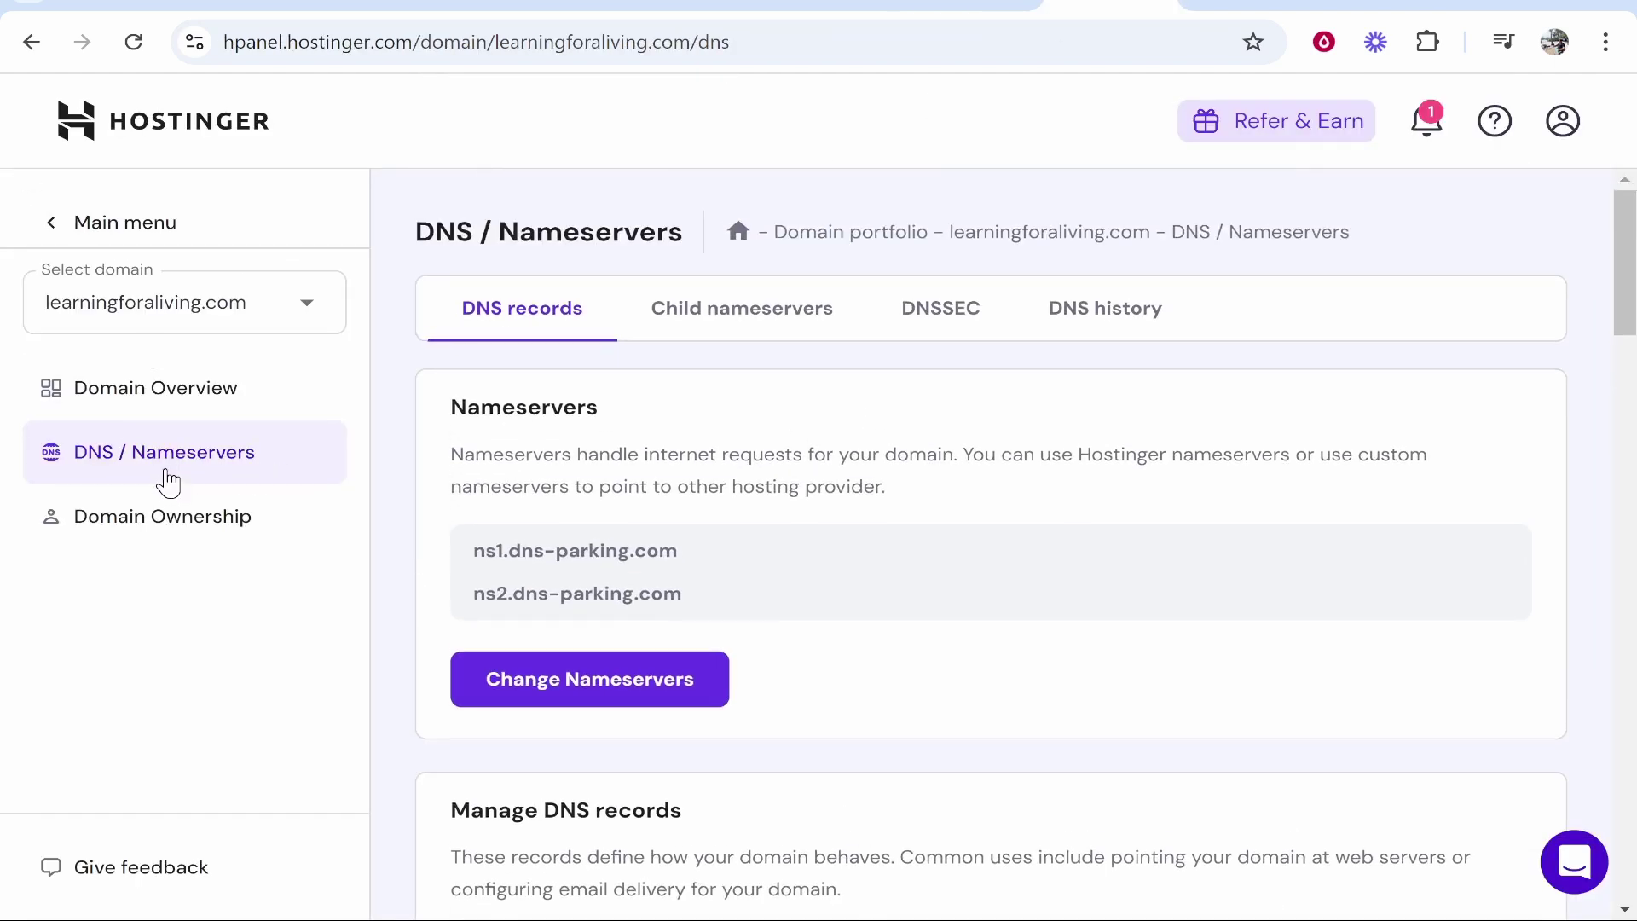
# Verify the Webflow CNAME, TXT and A records in Hostinger's DNS table, then return to Webflow
pyautogui.scroll(-9, 802, 490)
pyautogui.scroll(-4, 823, 501)
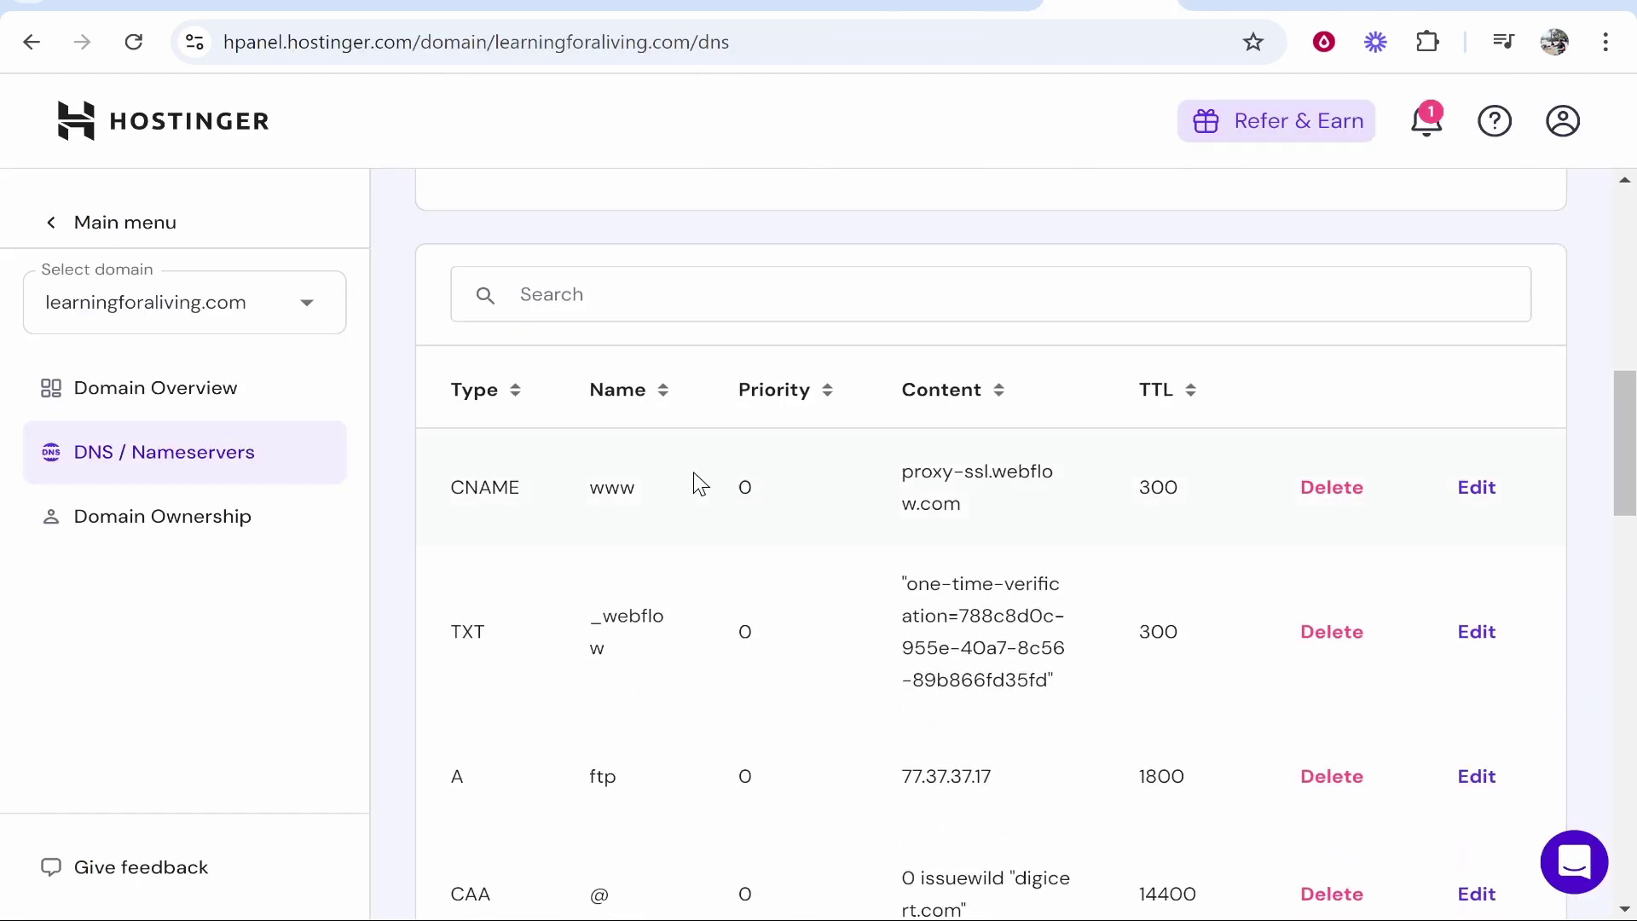
pyautogui.doubleClick(469, 631)
pyautogui.scroll(-19, 478, 640)
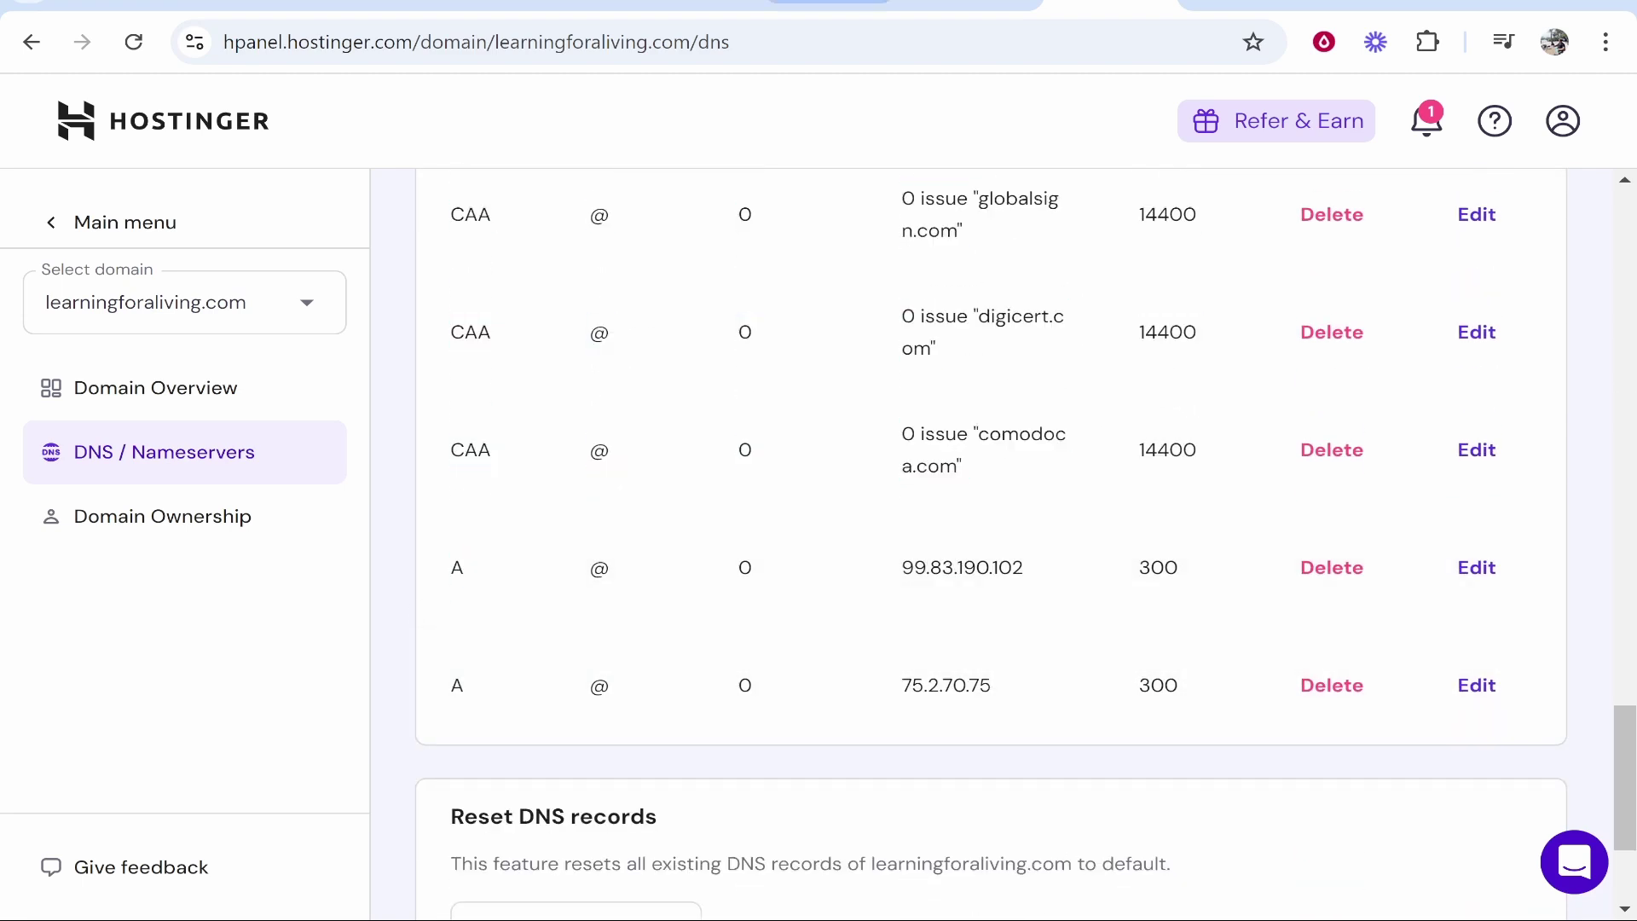
pyautogui.hotkey('ctrl', 'shift', 'Tab')
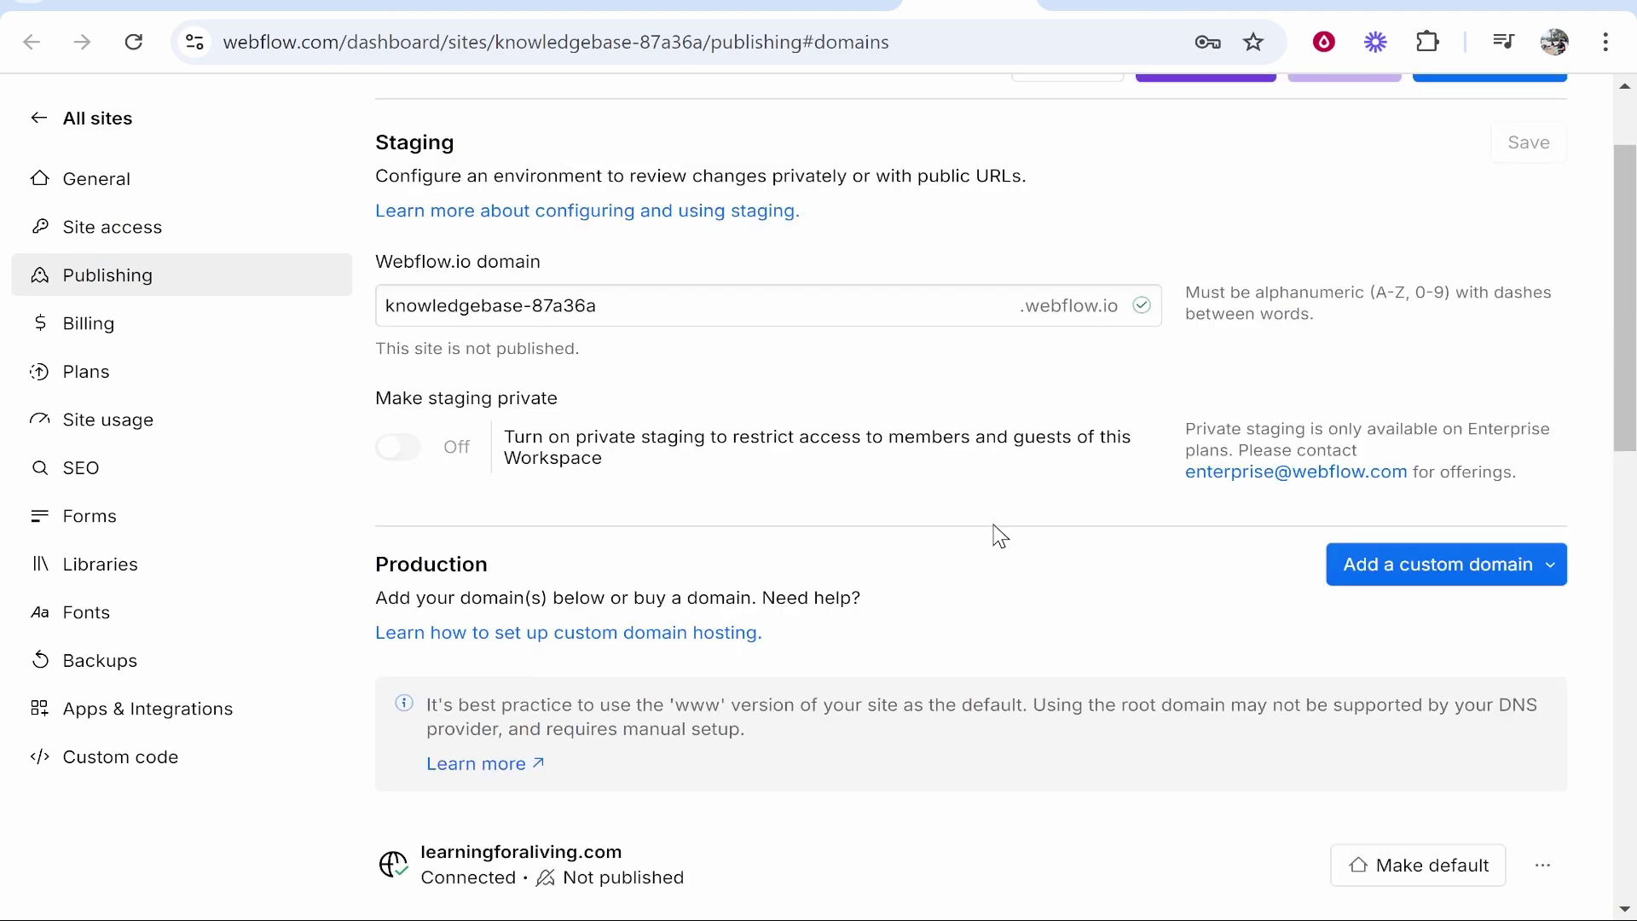
# Copy learningforaliving.com from Production and load it in a new tab, getting ERR_SSL_PROTOCOL_ERROR
pyautogui.scroll(-4, 994, 534)
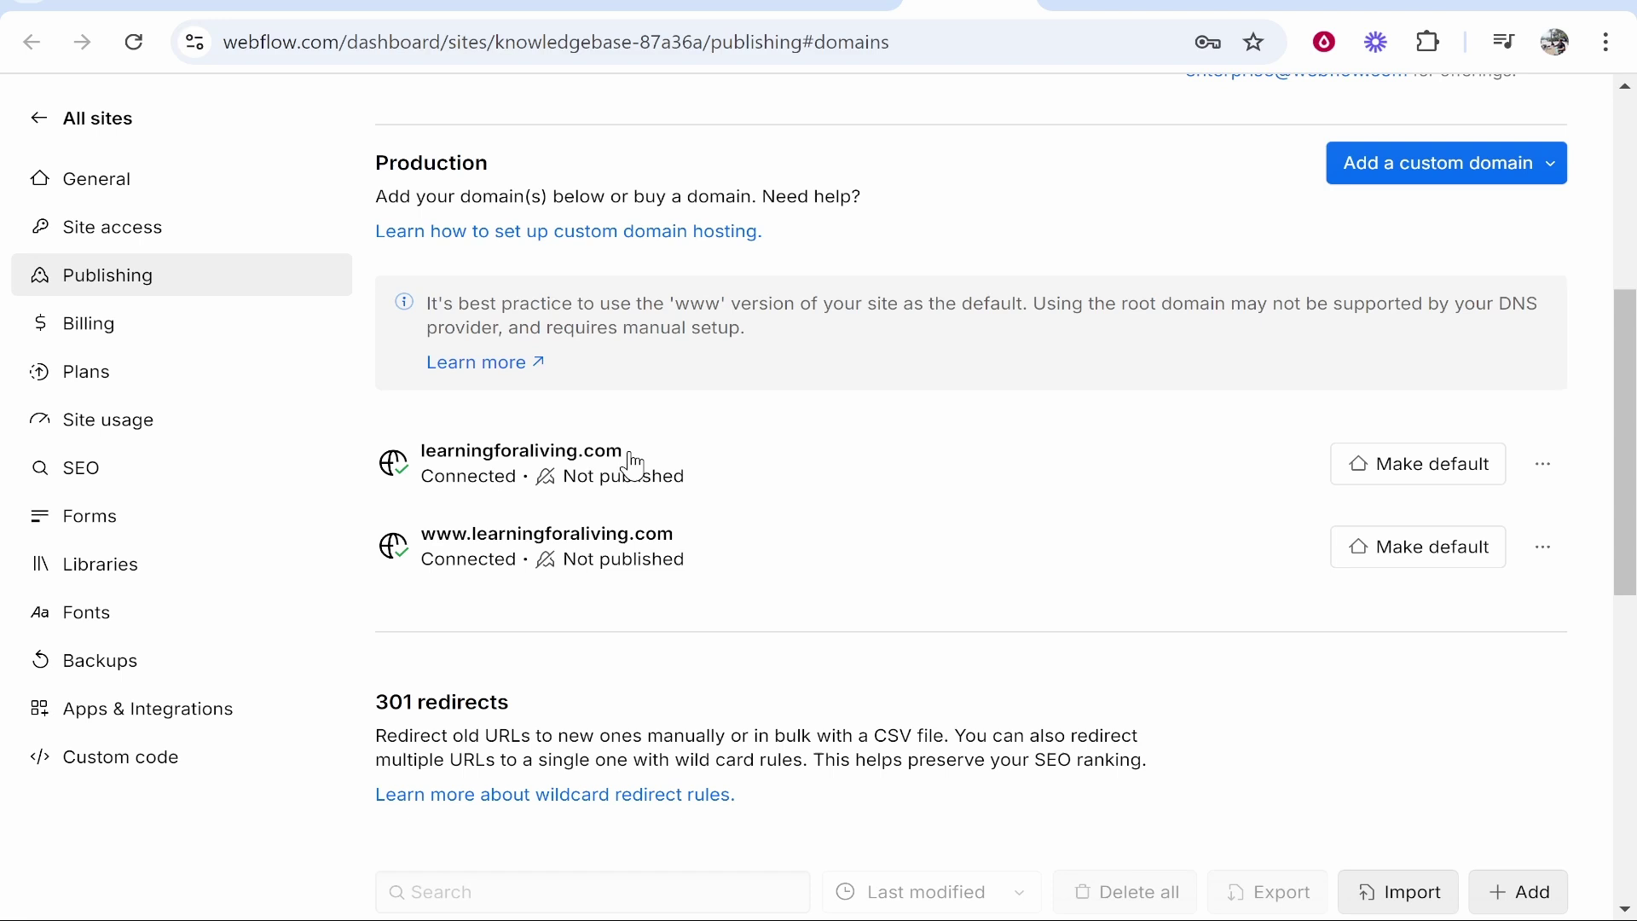
pyautogui.moveTo(418, 452); pyautogui.dragTo(670, 452)
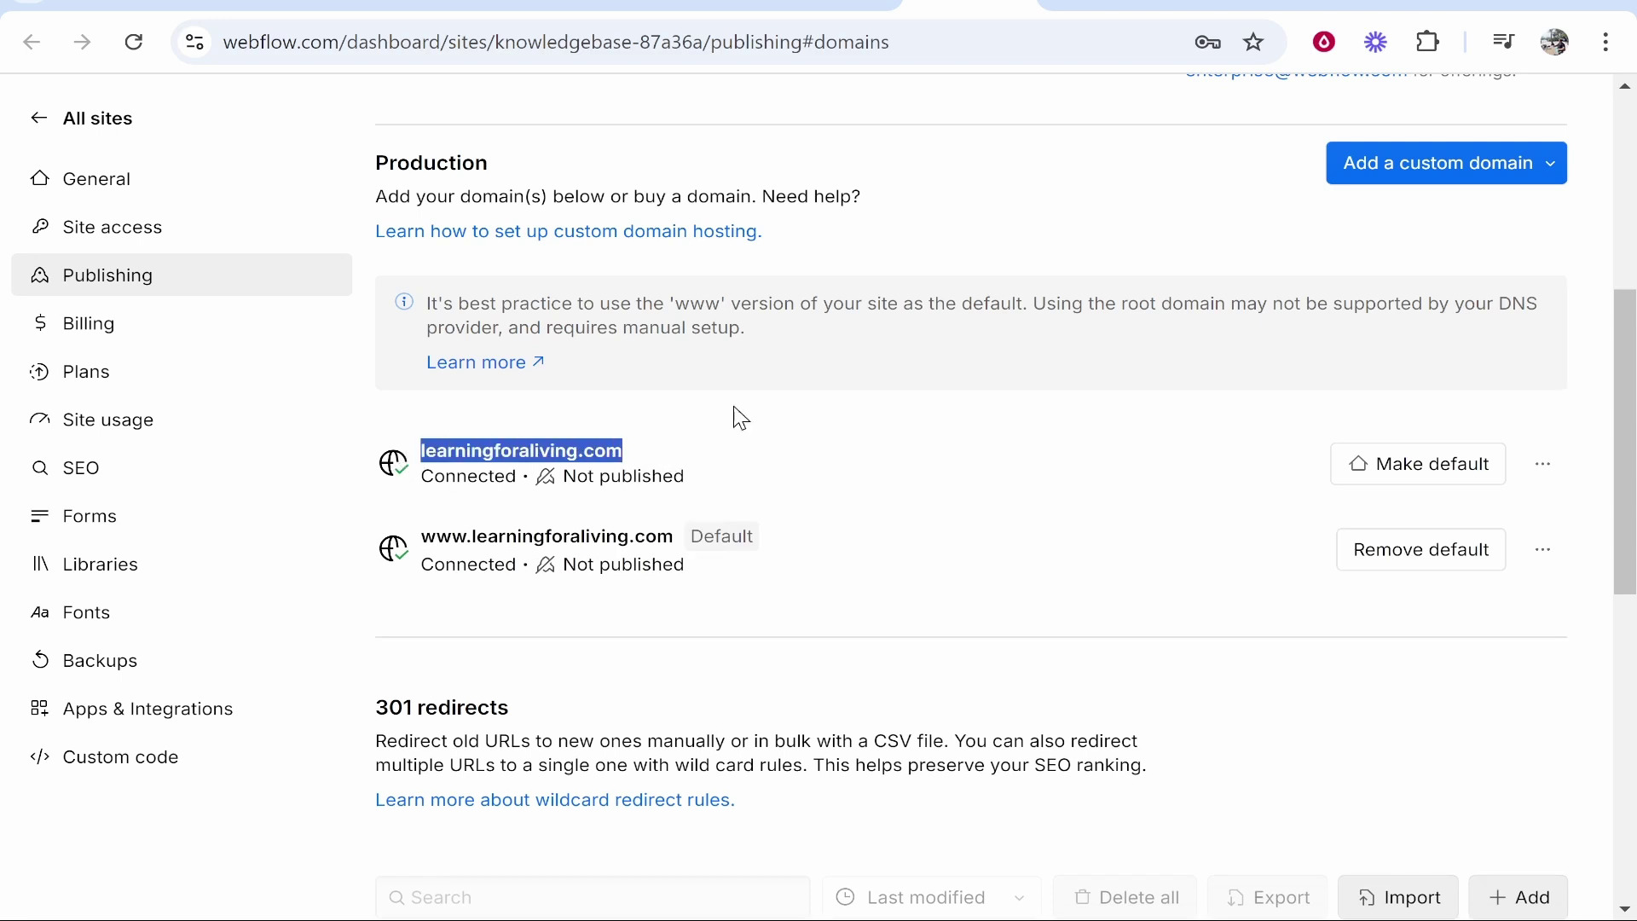
pyautogui.hotkey('ctrl', 'c')
pyautogui.hotkey('ctrl', 't')
pyautogui.hotkey('ctrl', 'v')
pyautogui.press('Return')
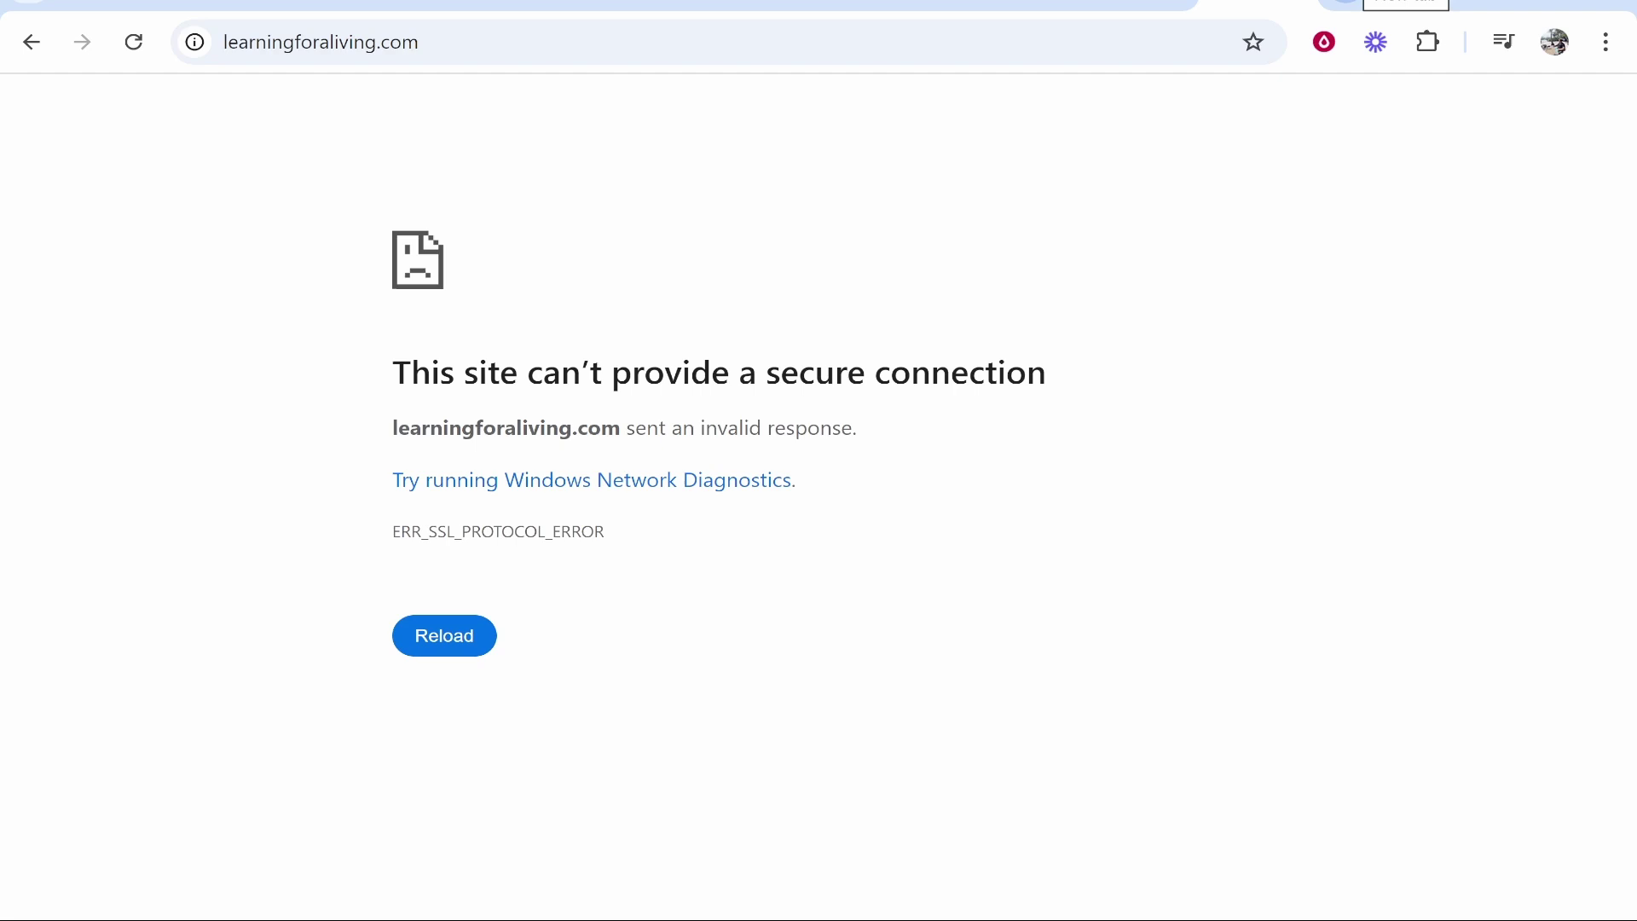
# Run a dnschecker.org A-record check for learningforaliving.com, showing 75.2.70.75 and 99.83.190.102 worldwide
pyautogui.click(1414, 9)
pyautogui.write('dnschecker.org')
pyautogui.press('Return')
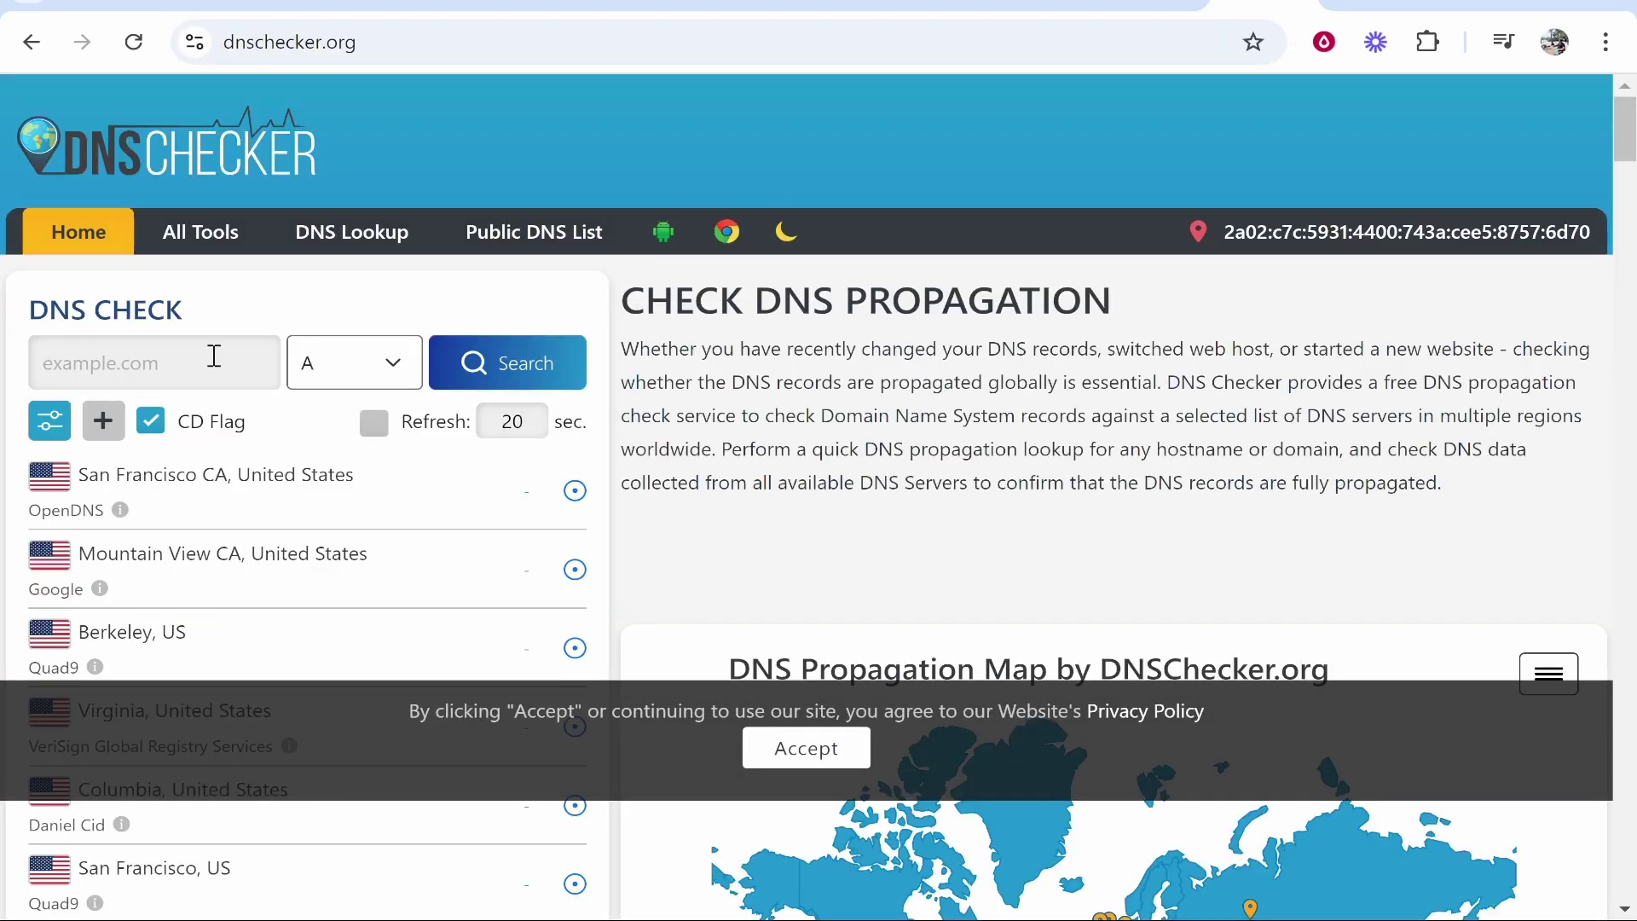
pyautogui.click(212, 355)
pyautogui.hotkey('ctrl', 'v')
pyautogui.click(791, 764)
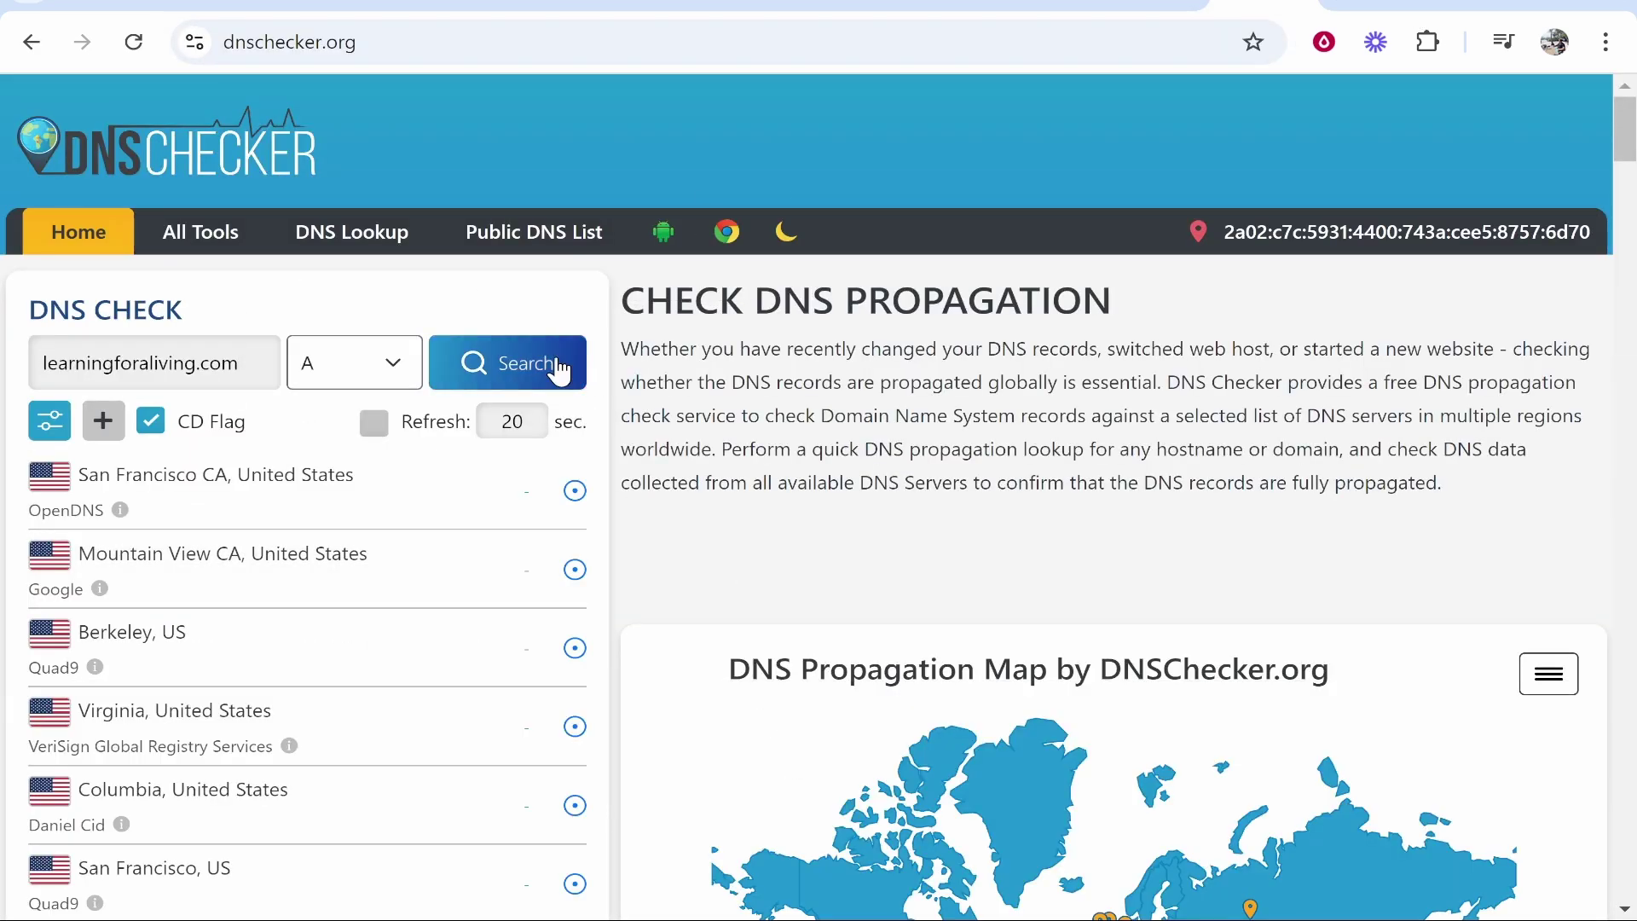
pyautogui.click(546, 363)
pyautogui.scroll(-8, 533, 485)
pyautogui.scroll(-10, 538, 499)
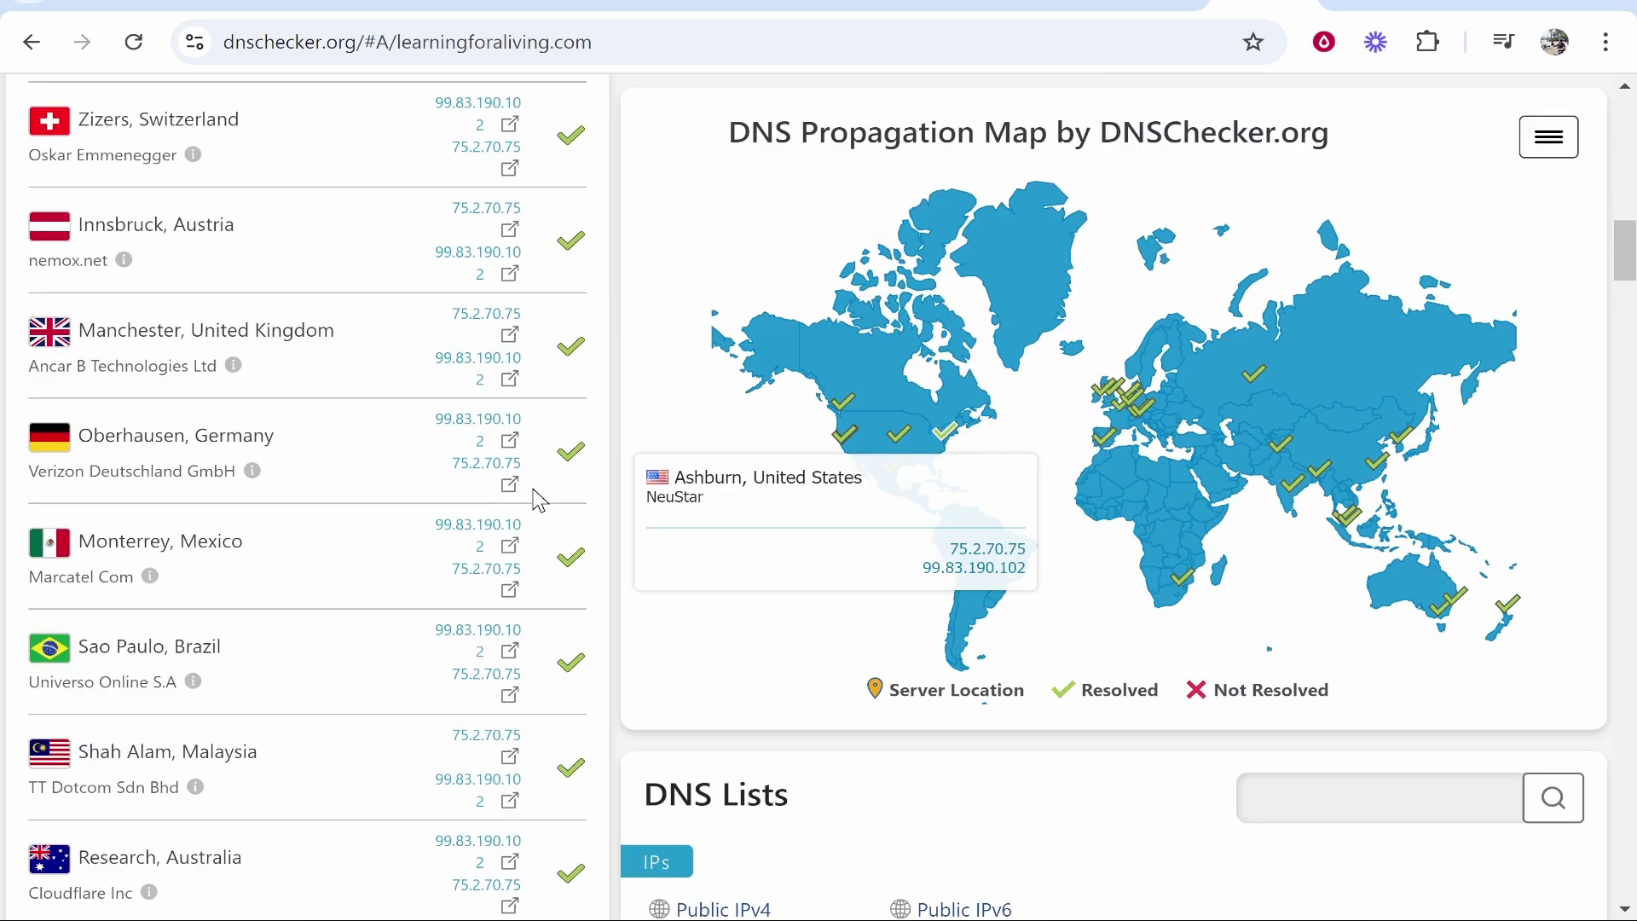
pyautogui.scroll(10, 539, 501)
pyautogui.scroll(8, 535, 499)
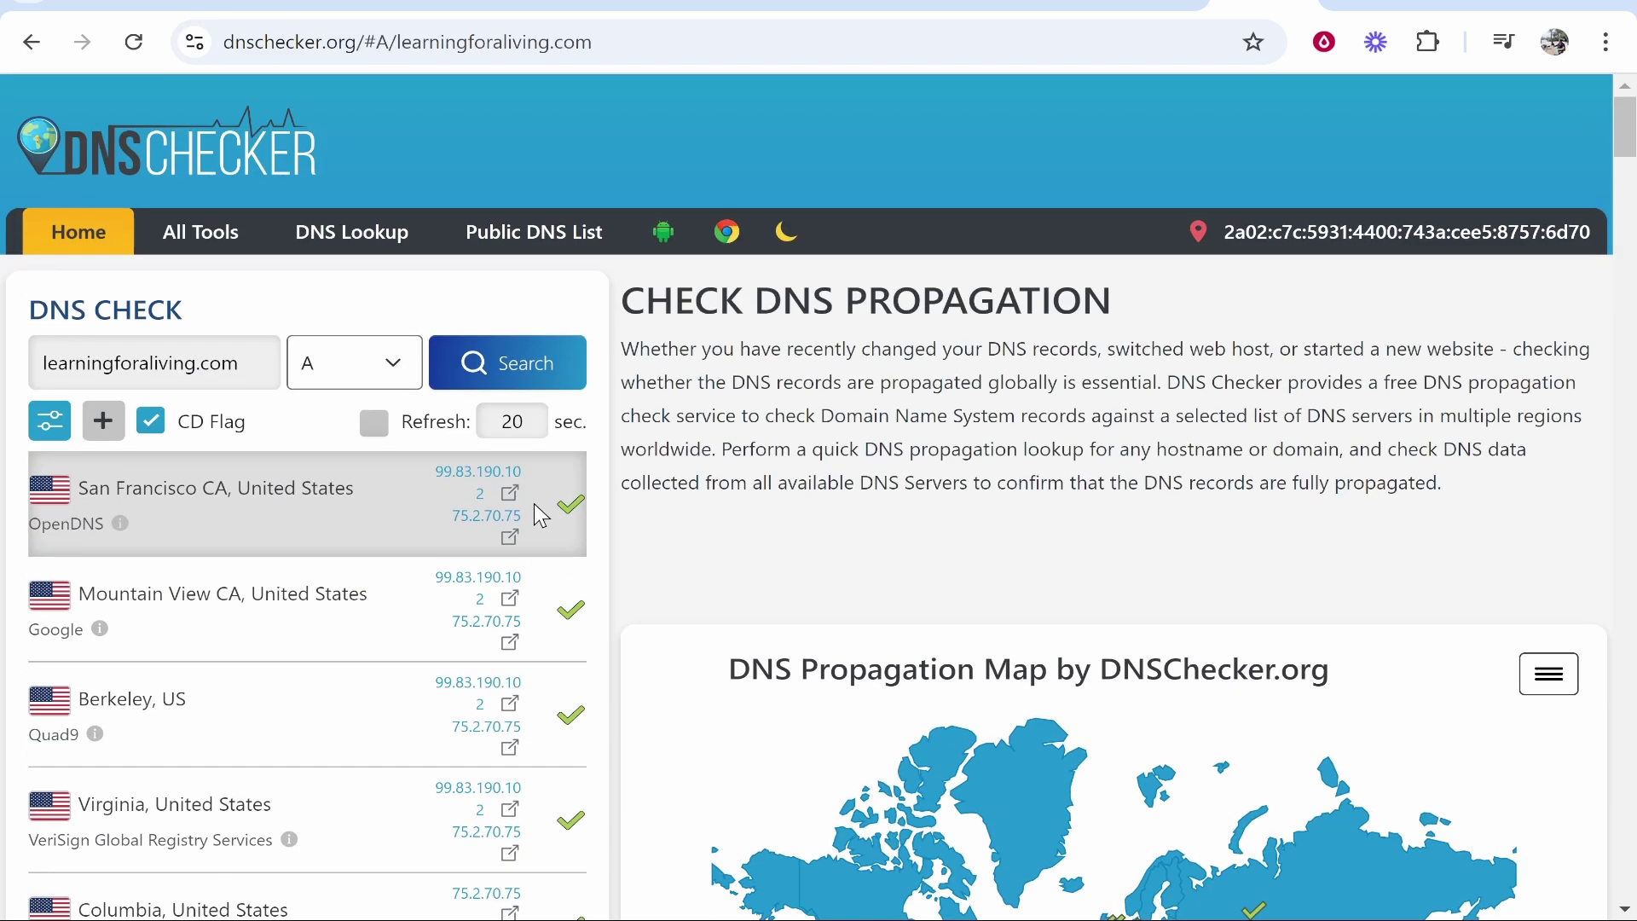
# Reload learningforaliving.com in a new tab, which now returns 403 Forbidden
pyautogui.click(1358, 4)
pyautogui.hotkey('ctrl', 'v')
pyautogui.press('Return')
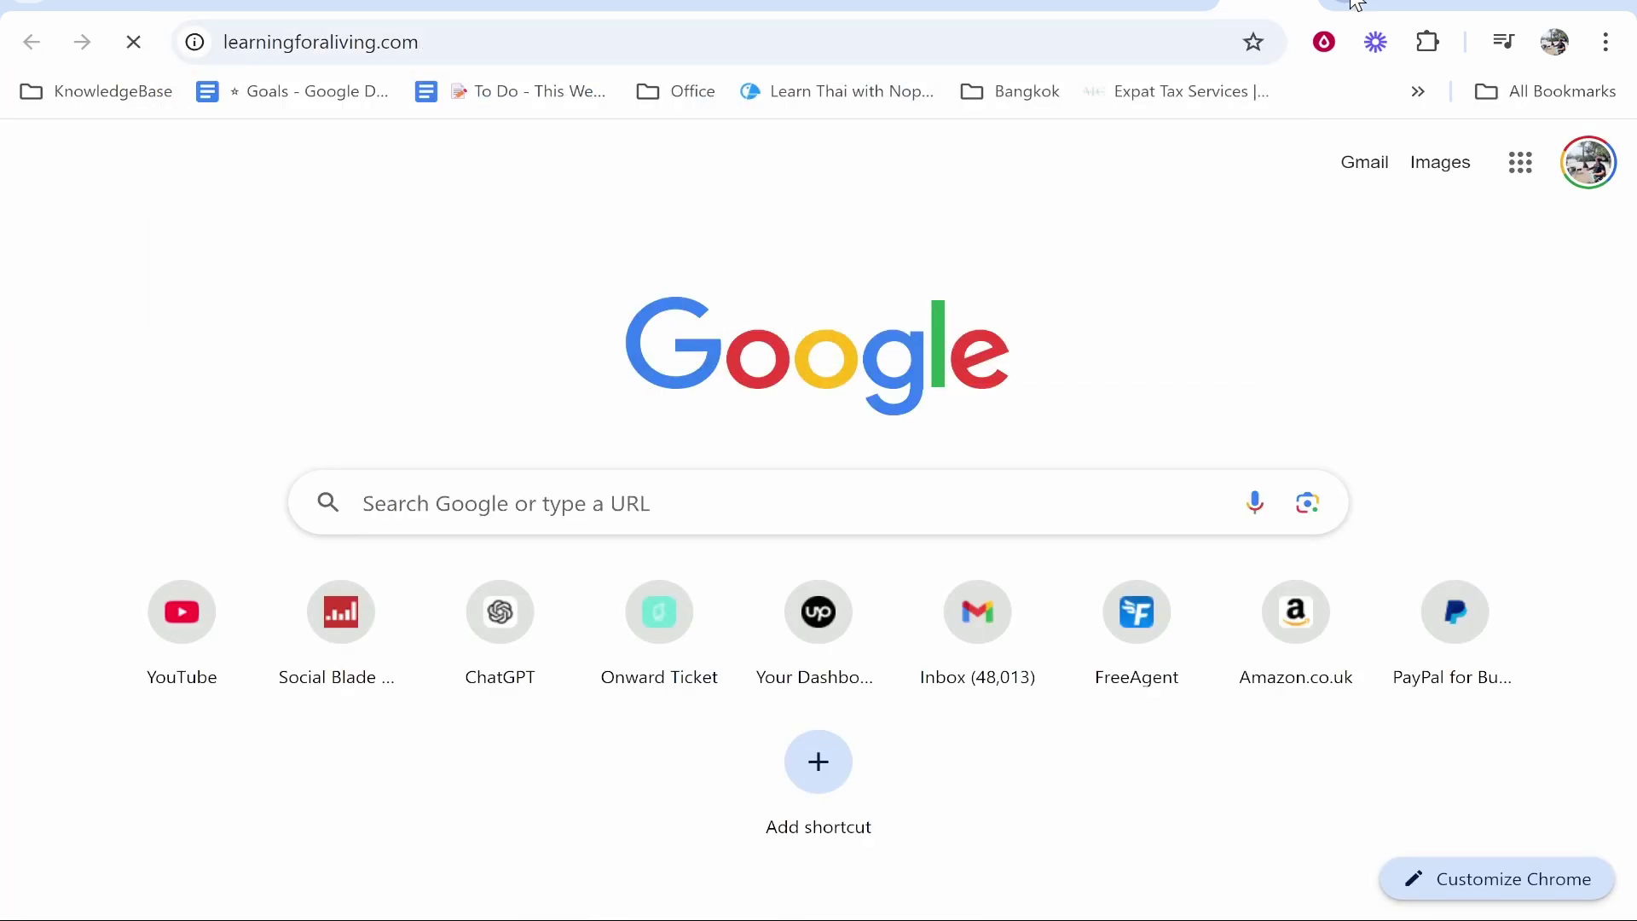
pyautogui.click(453, 50)
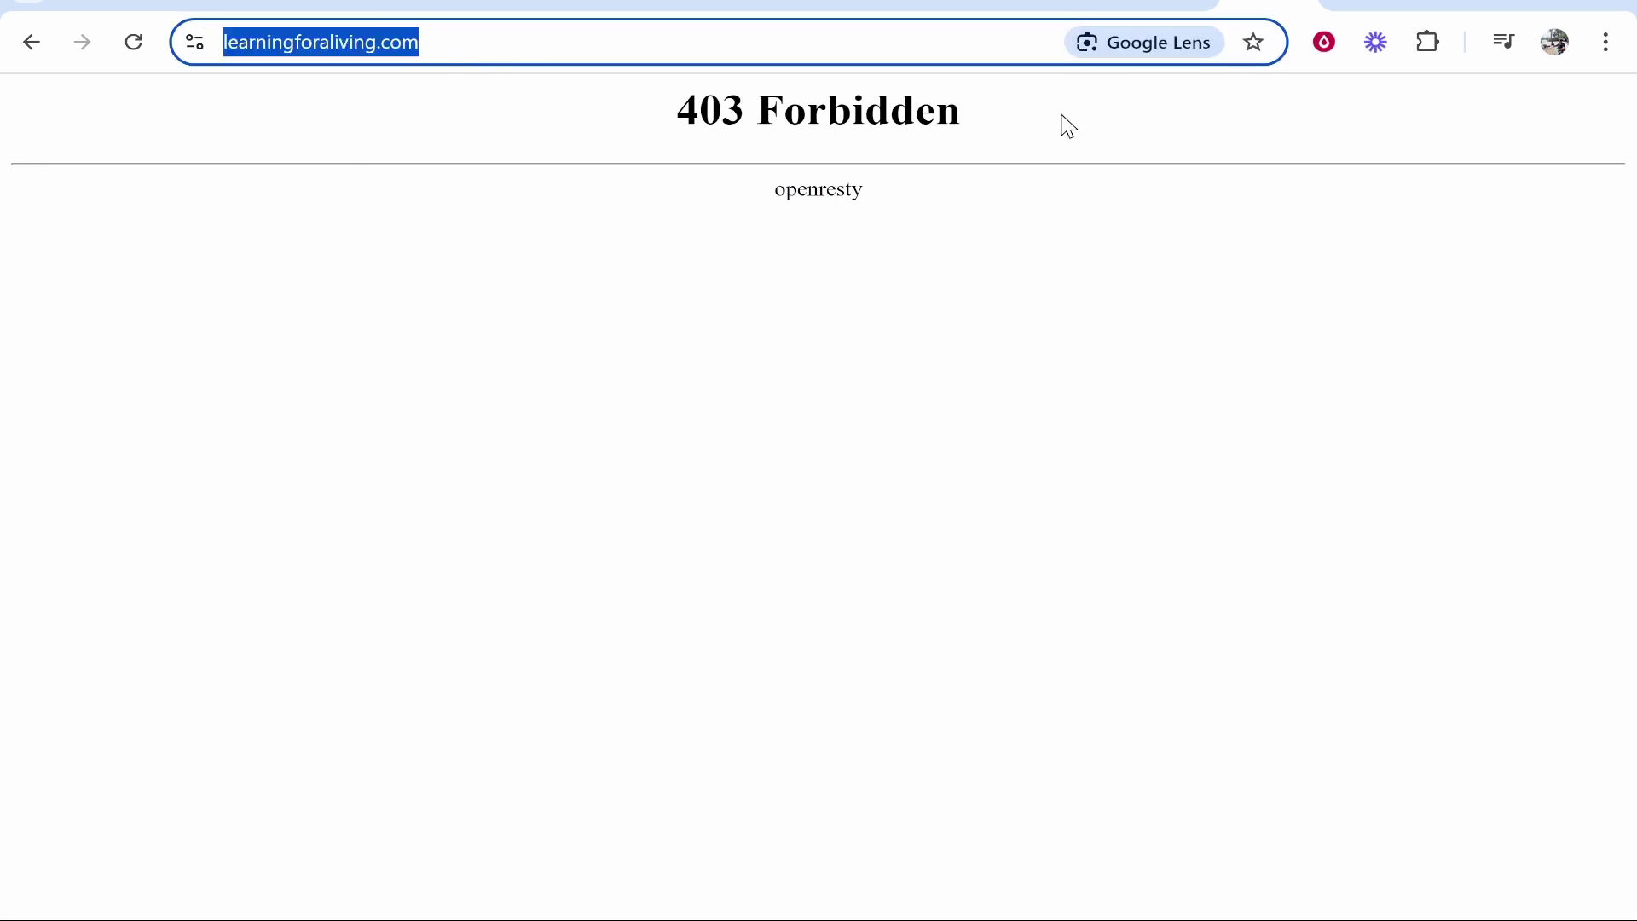
pyautogui.tripleClick(976, 103)
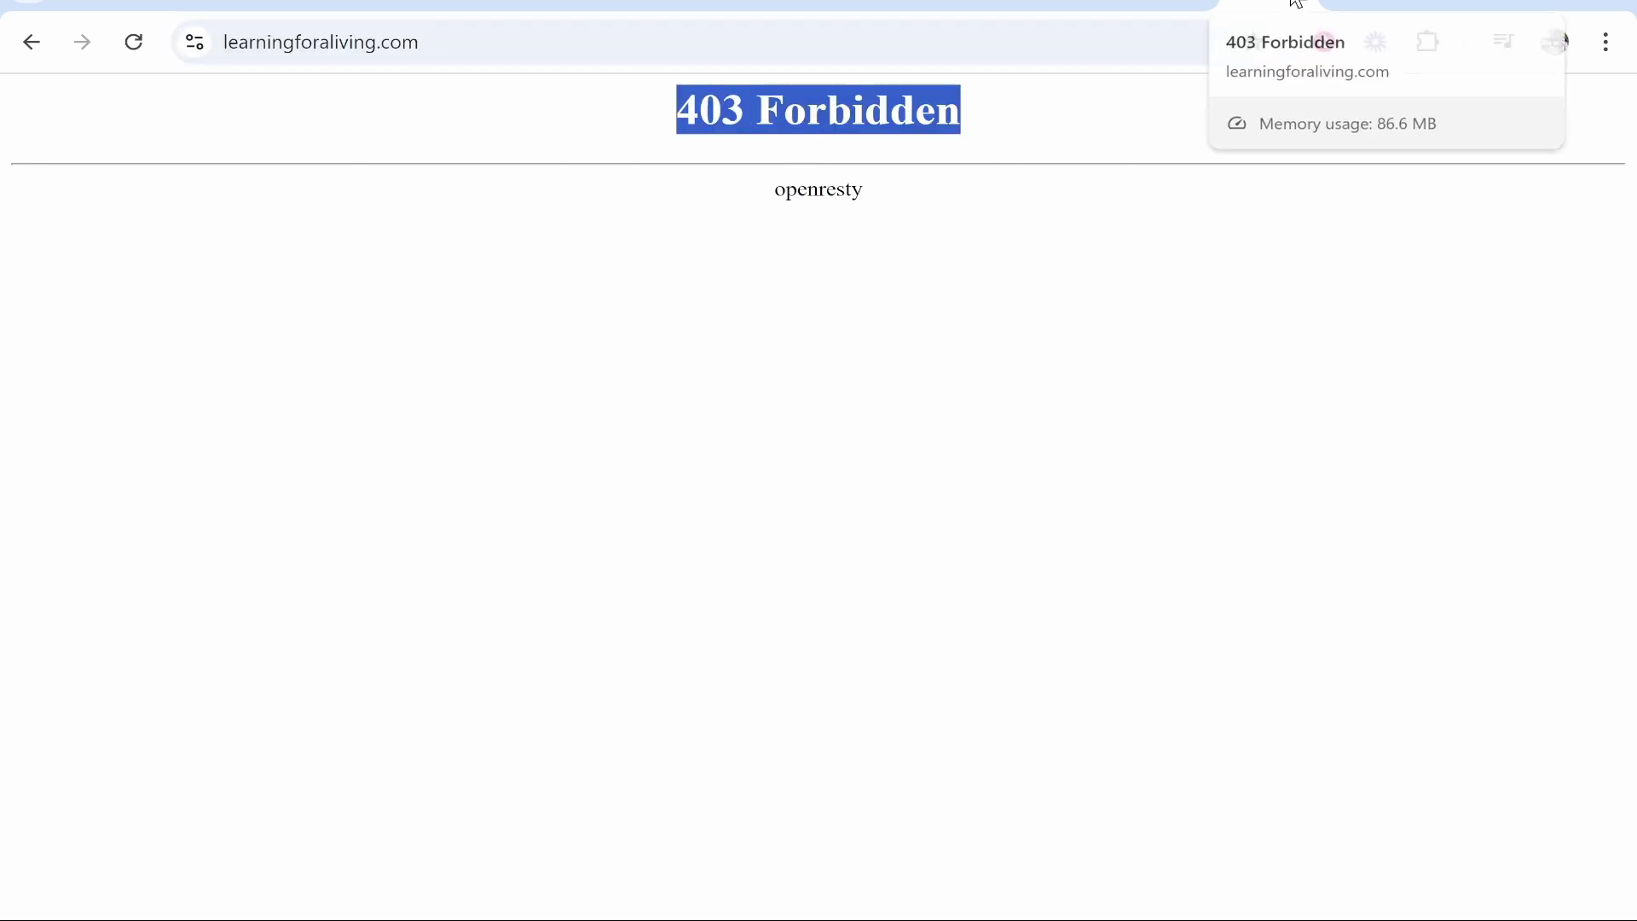